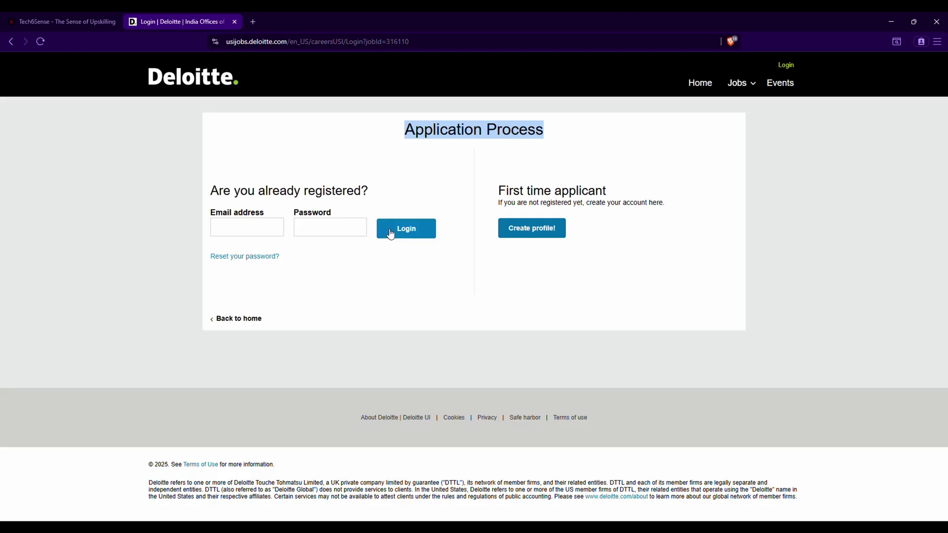
Start a new applicant profile for Campus27-Cyber Gurukul and continue with a resume uploaded from the device
click(539, 232)
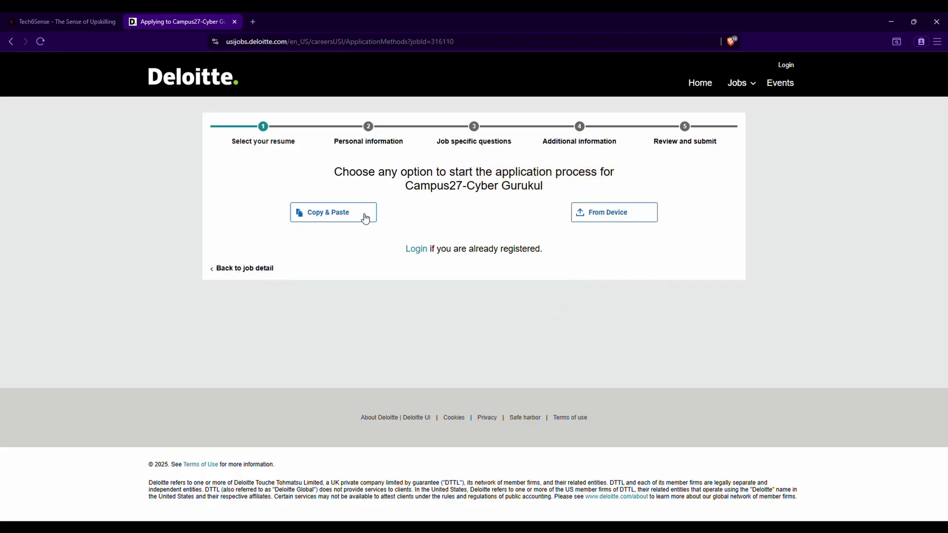
click(604, 216)
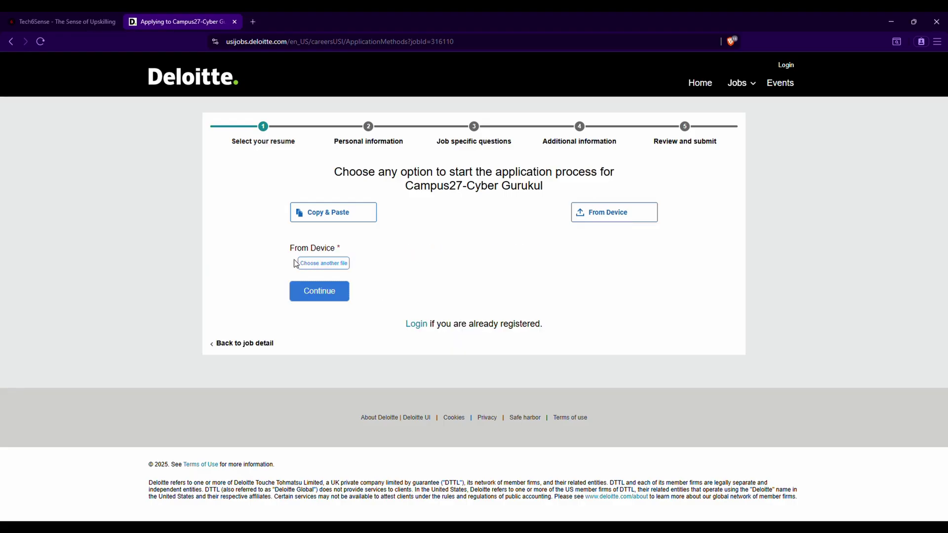
click(327, 292)
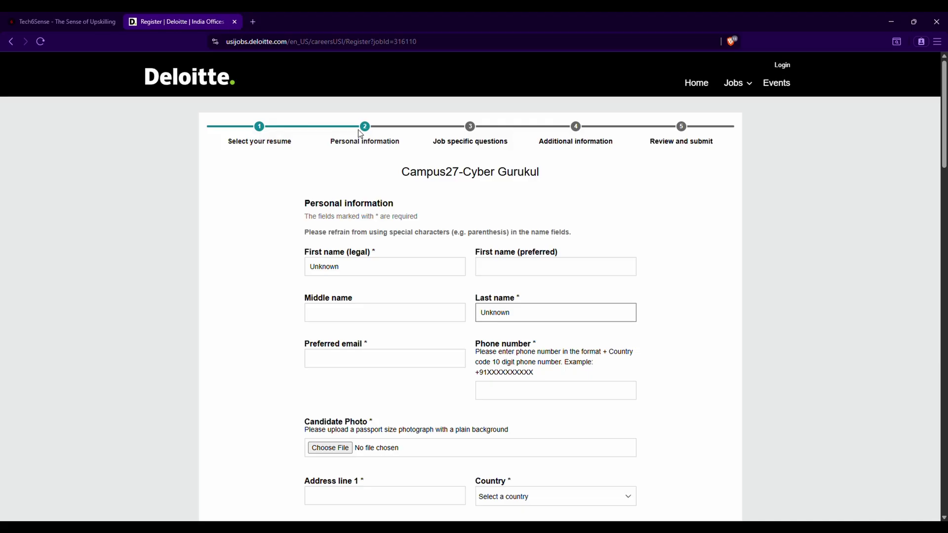
Enter the country code +91 in the required phone number field of the personal information form
drag(331, 142, 399, 143)
scroll(391, 233, down, 1)
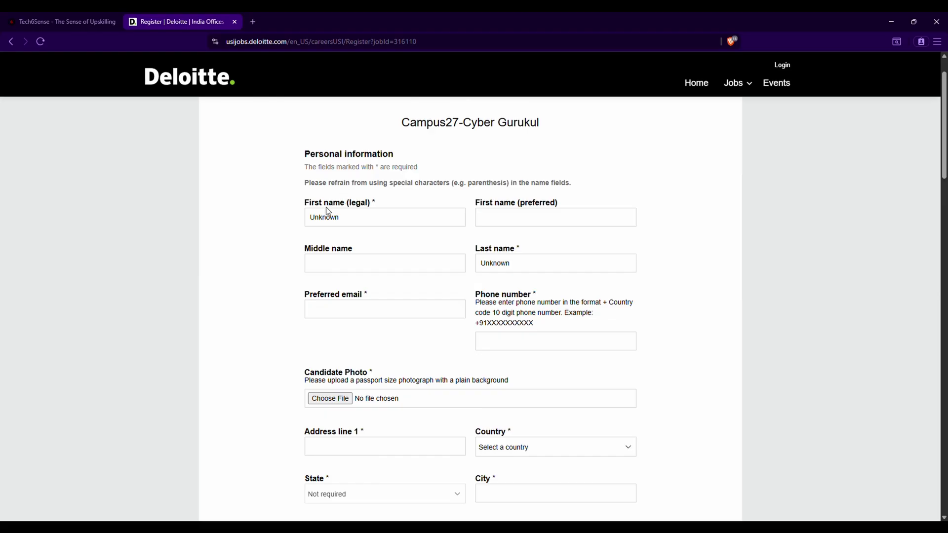
double_click(329, 213)
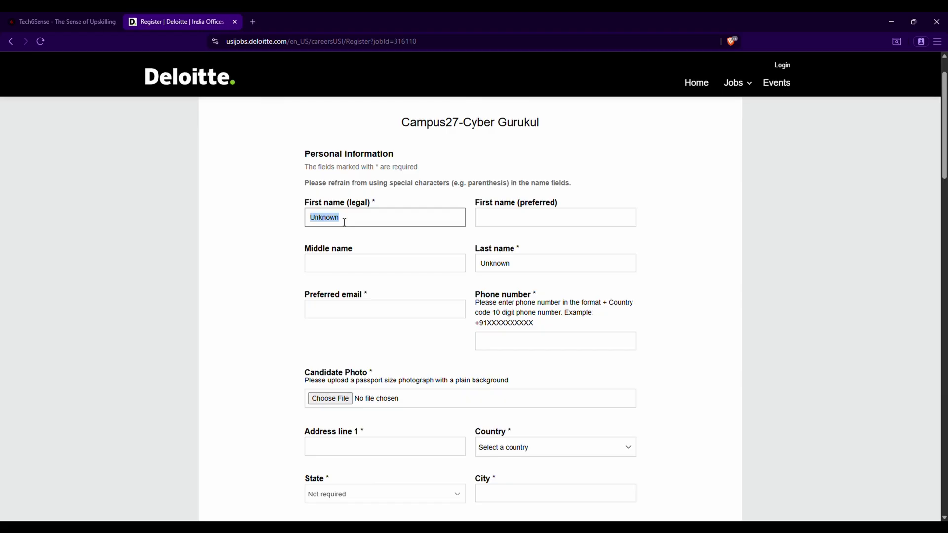
click(533, 341)
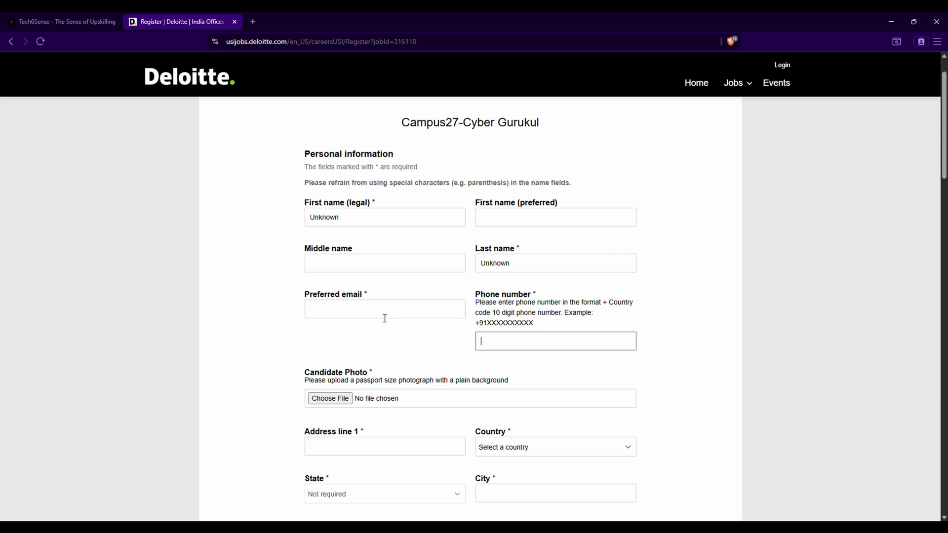
click(341, 311)
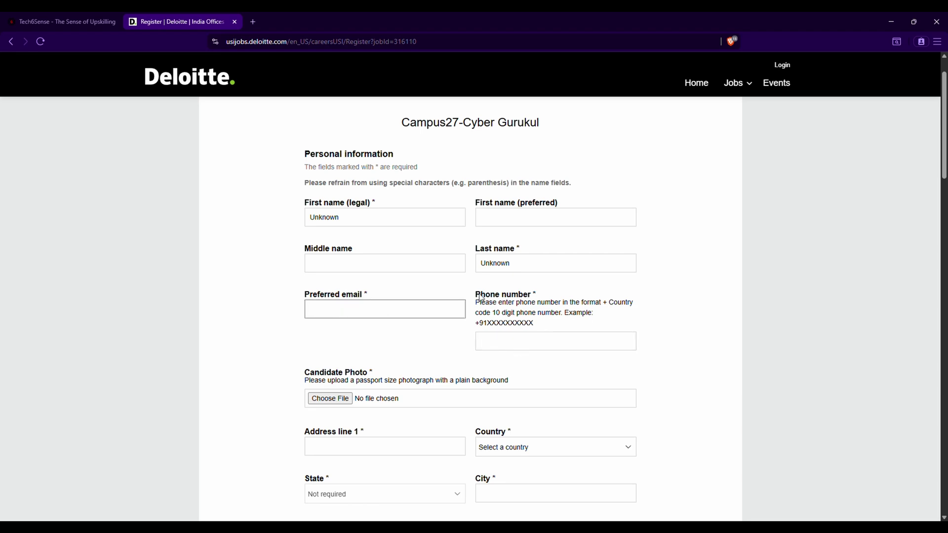
click(501, 343)
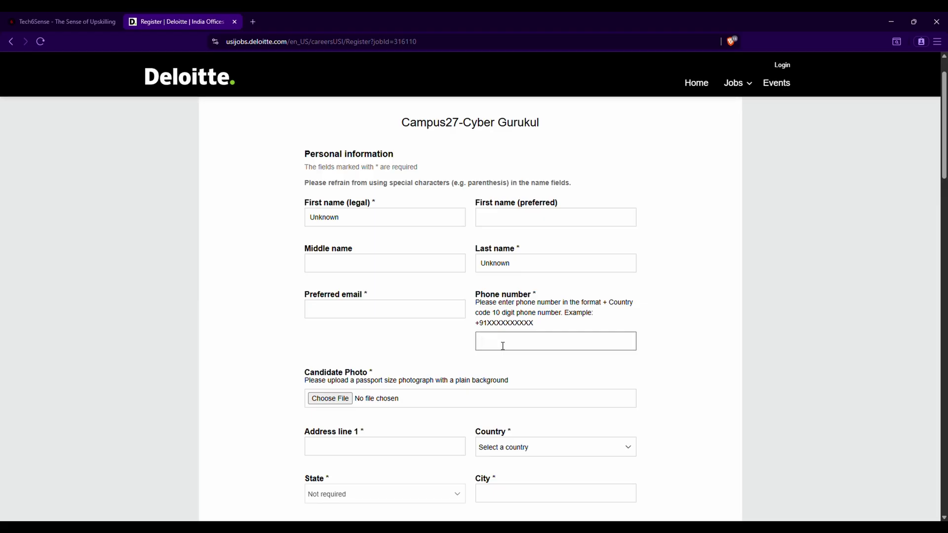
text(+91)
Review the candidate photo, address, country, postal code and gender fields down to the High School Education section
scroll(323, 358, down, 1)
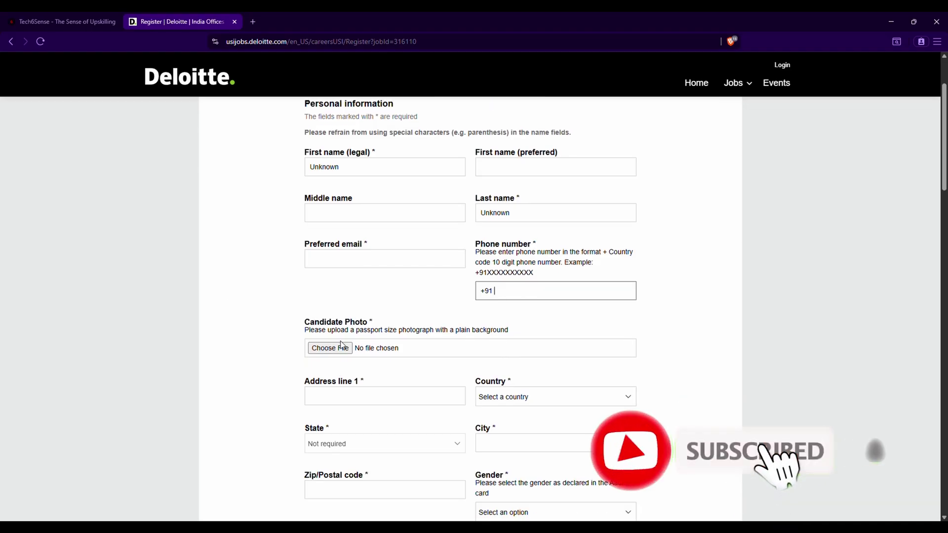
scroll(355, 335, down, 1)
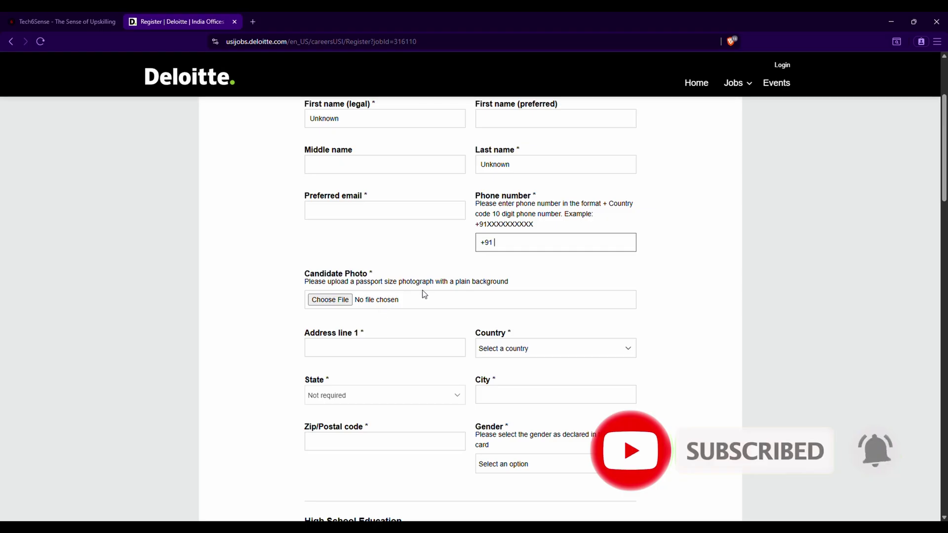
scroll(383, 314, down, 1)
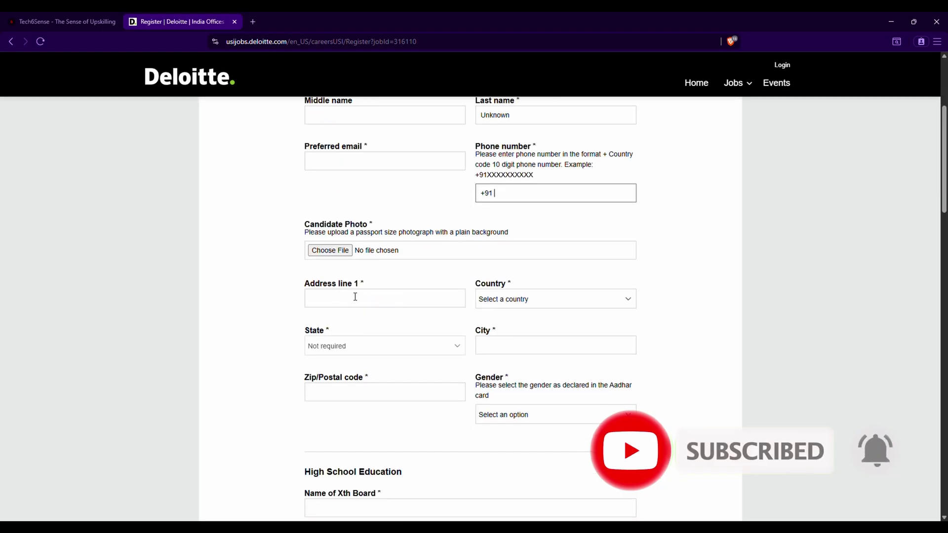
scroll(362, 298, down, 1)
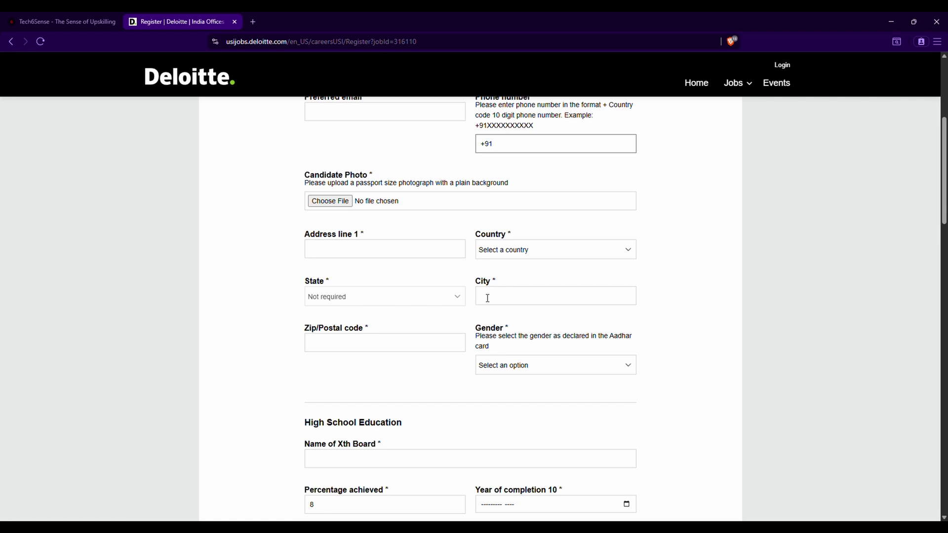
scroll(444, 323, down, 1)
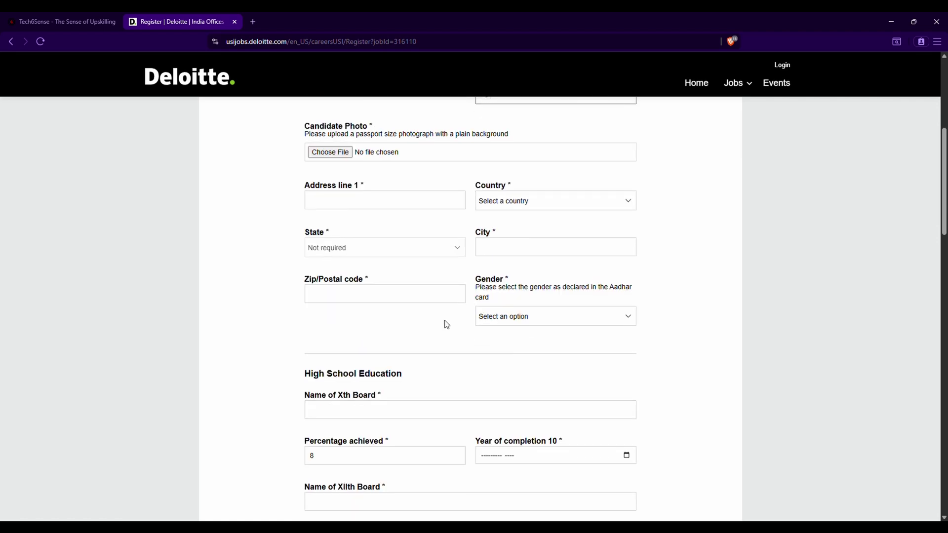
scroll(508, 324, down, 1)
scroll(473, 247, down, 2)
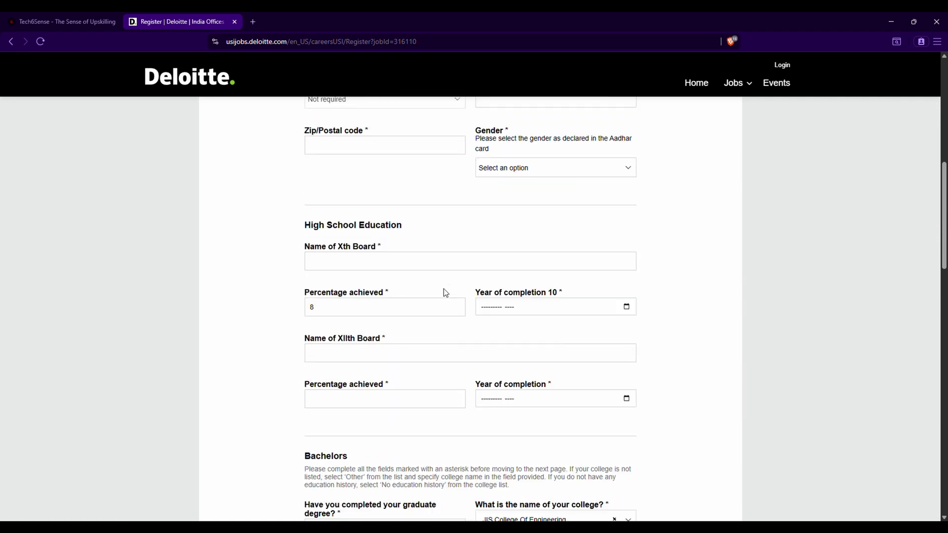
drag(322, 237, 419, 227)
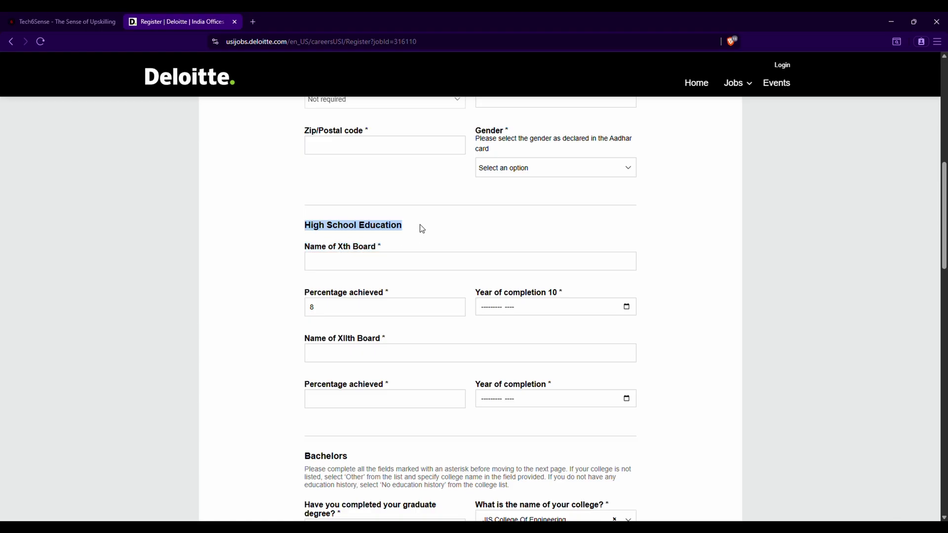
Set the Xth board percentage achieved to 80 and its year of completion to January 2025
click(356, 268)
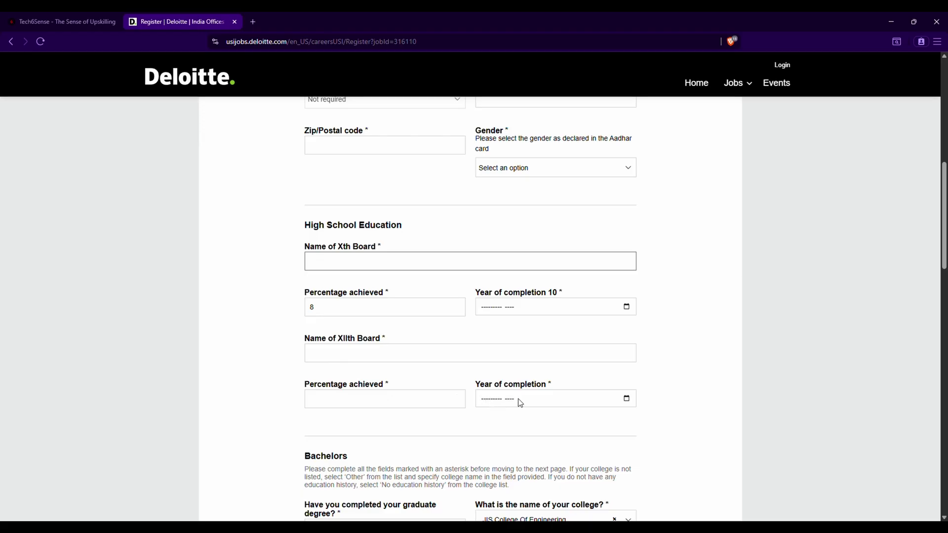
click(351, 312)
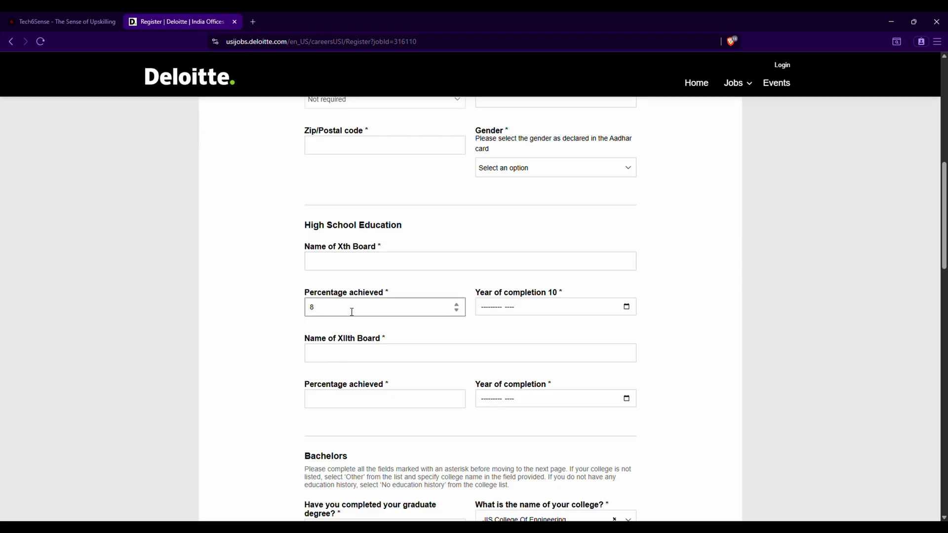
text(0)
click(631, 318)
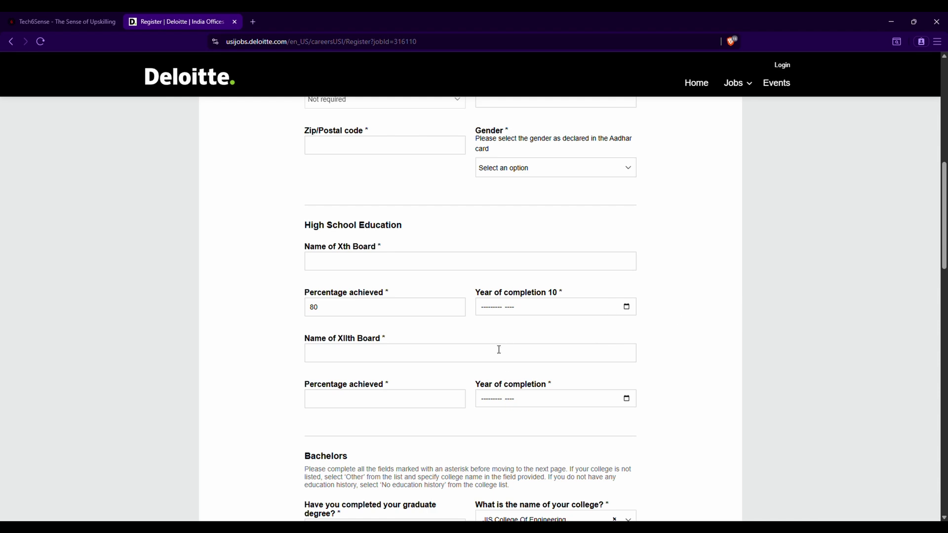
text(12025)
In the Bachelors section, find and choose Other as the name of the college
scroll(391, 333, down, 2)
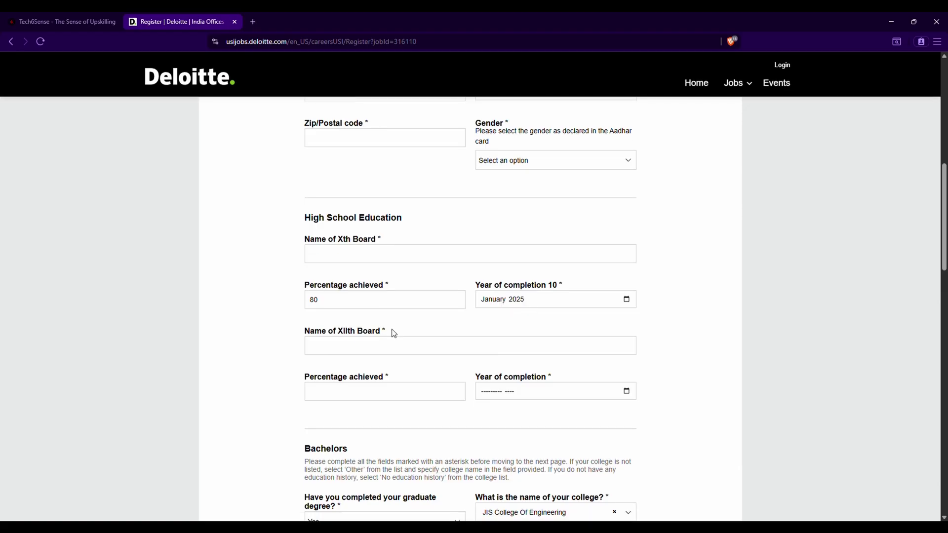
scroll(412, 277, down, 2)
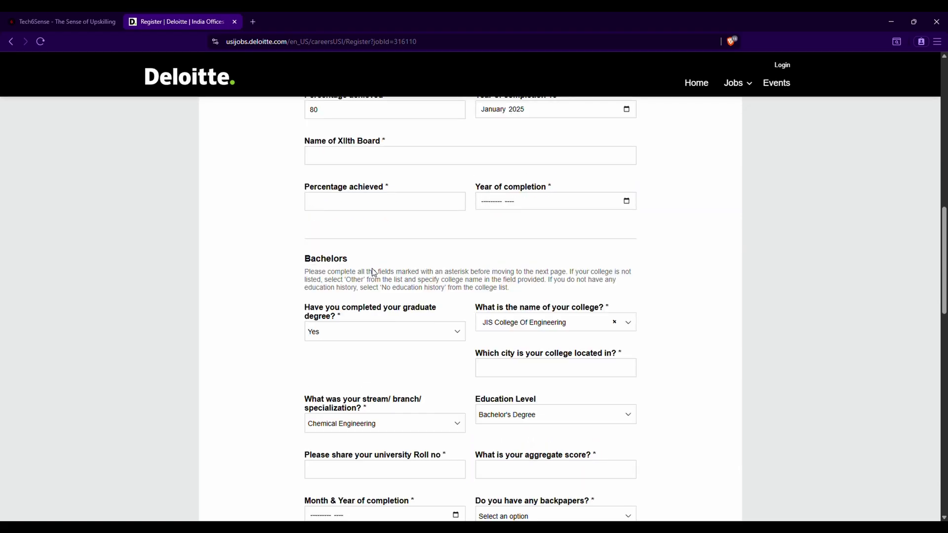
scroll(374, 272, down, 1)
drag(310, 210, 357, 219)
click(366, 231)
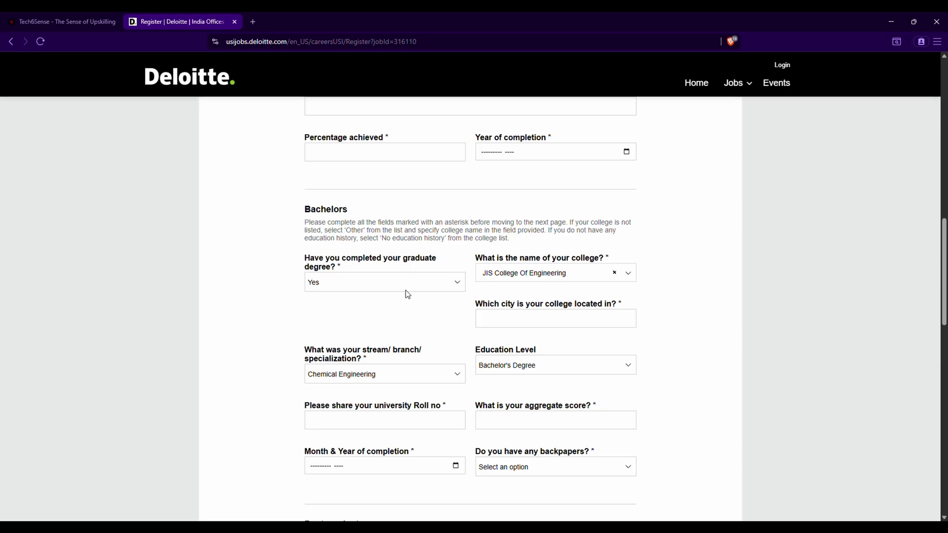
click(578, 282)
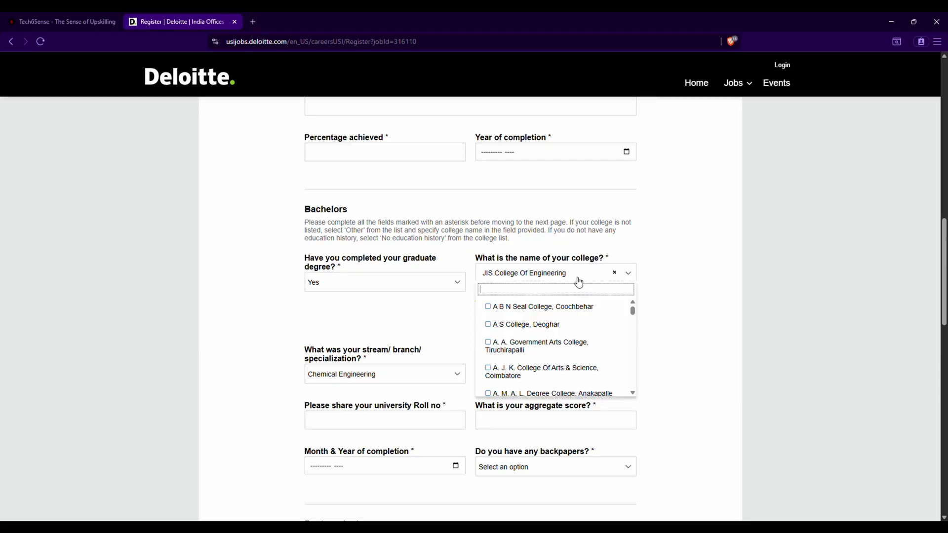
click(633, 311)
scroll(634, 345, down, 15)
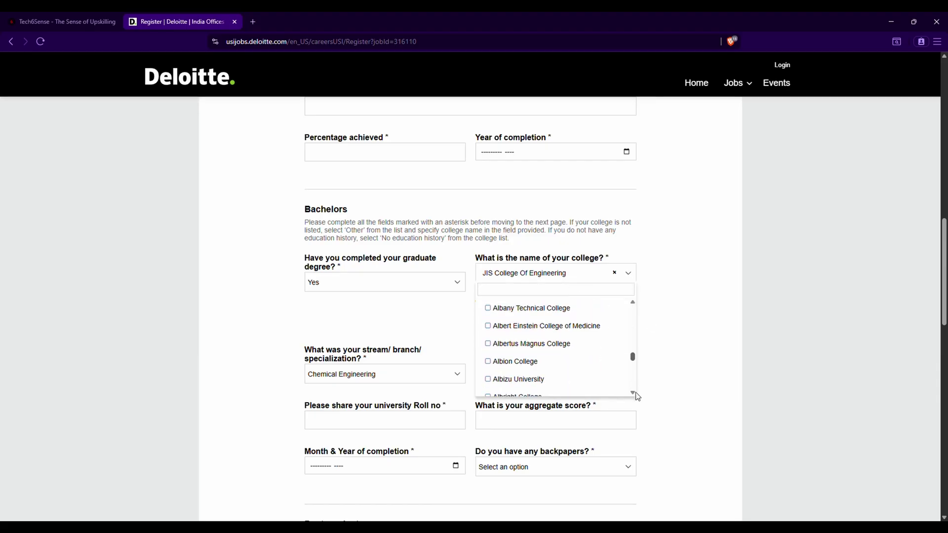
scroll(634, 369, up, 5)
scroll(632, 363, up, 2)
click(504, 291)
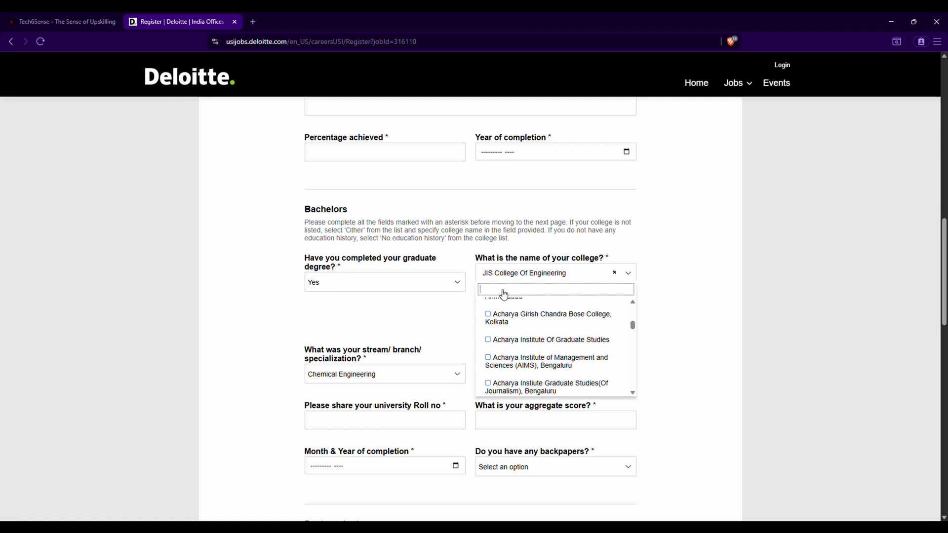
text(other)
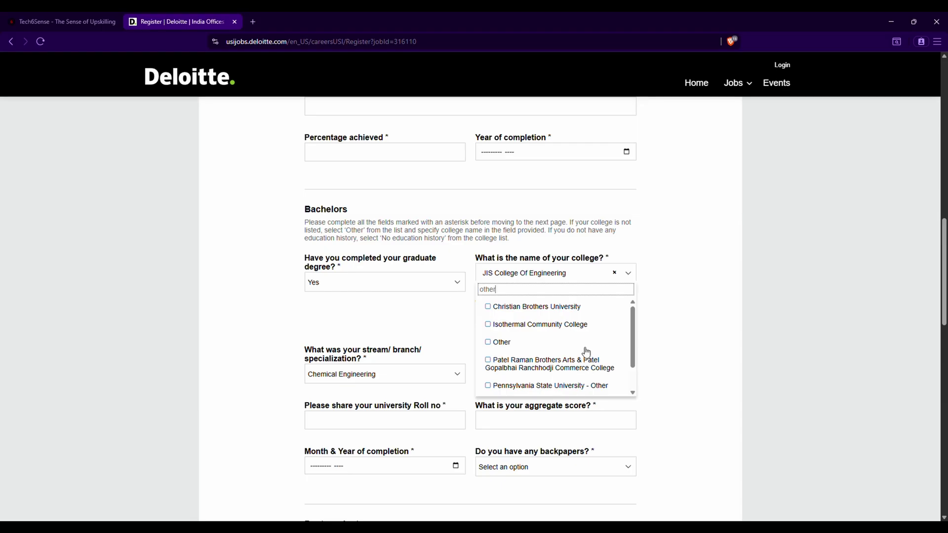
click(521, 342)
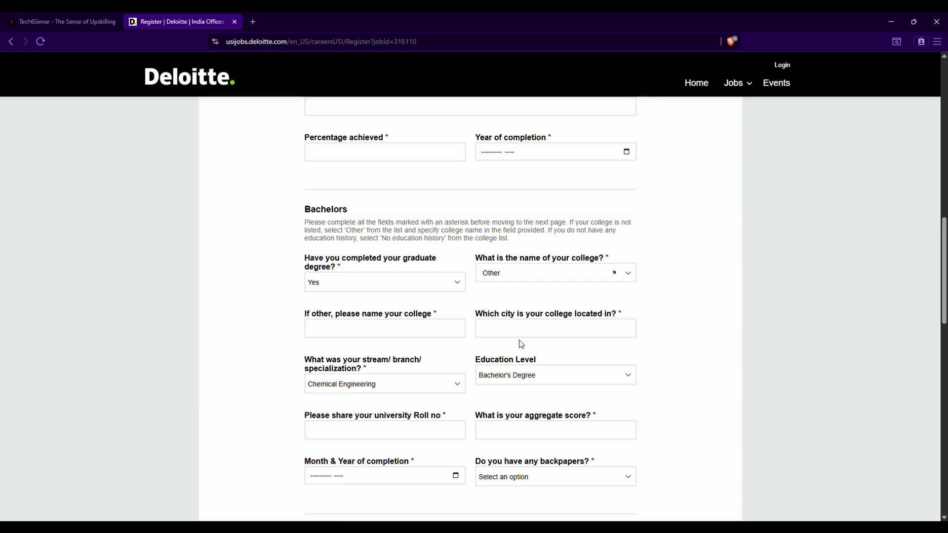
Set the Bachelors stream or specialization to Computer Science, keeping the education level at Bachelor's Degree
click(376, 331)
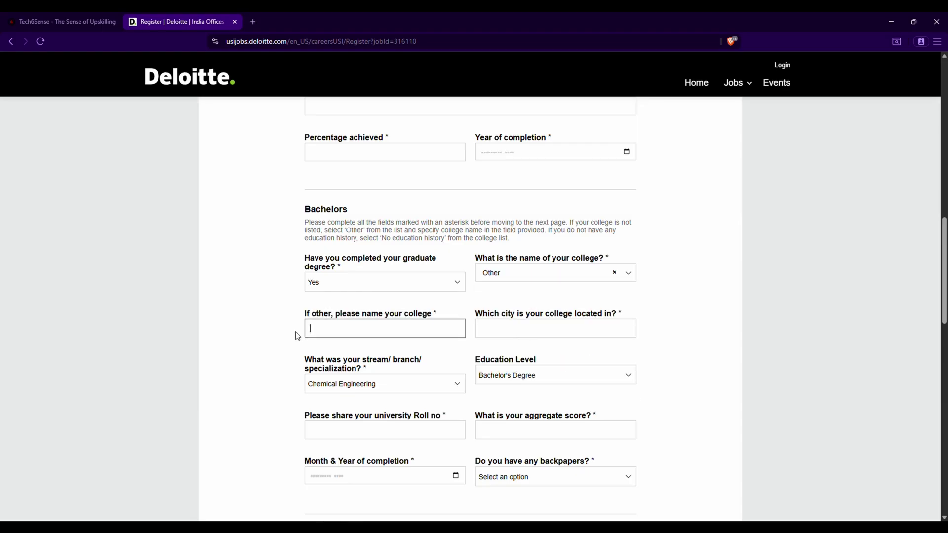
click(537, 334)
scroll(539, 334, down, 2)
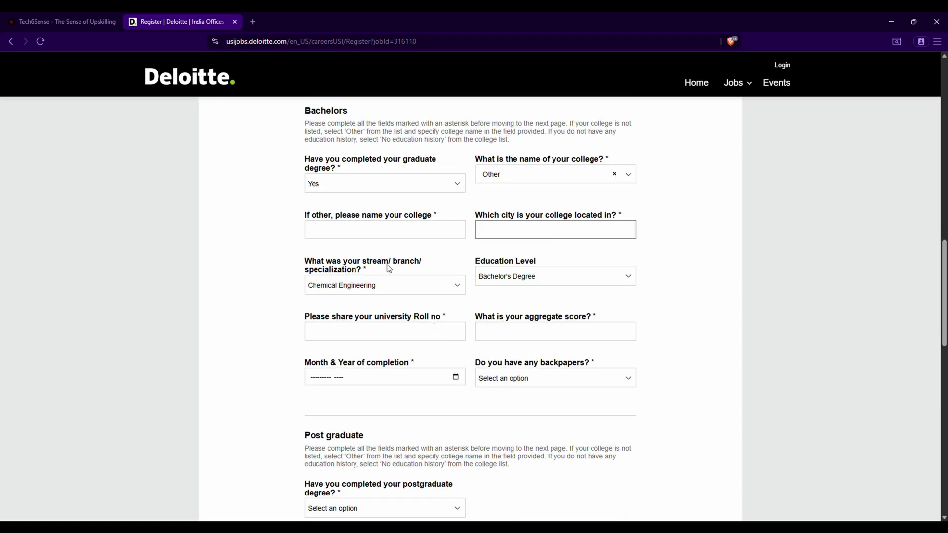
click(429, 293)
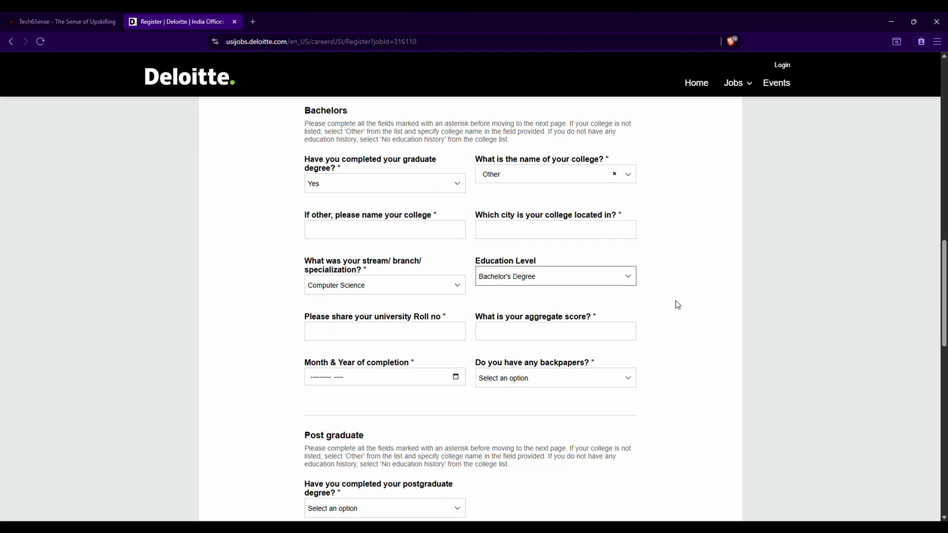
click(624, 300)
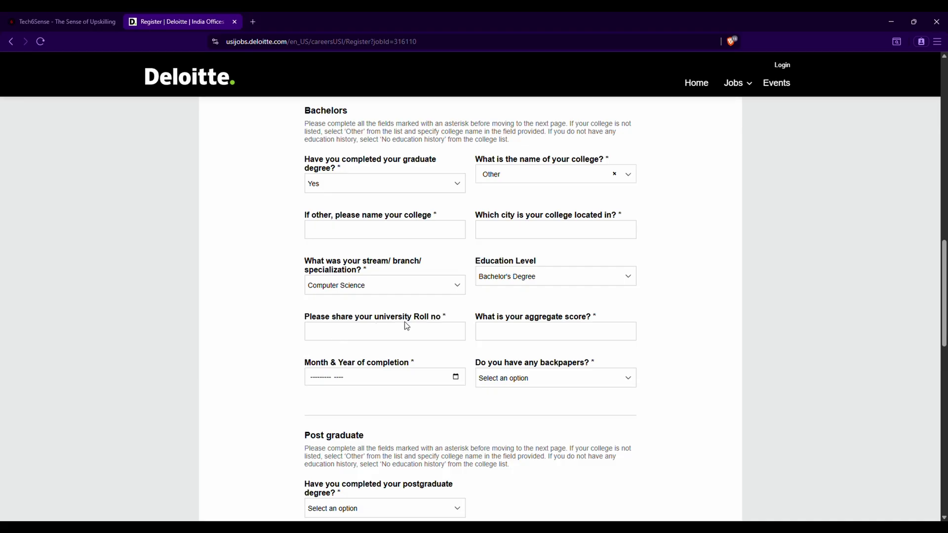
Answer No to the question about having any backpapers in the Bachelors section
drag(476, 316, 590, 325)
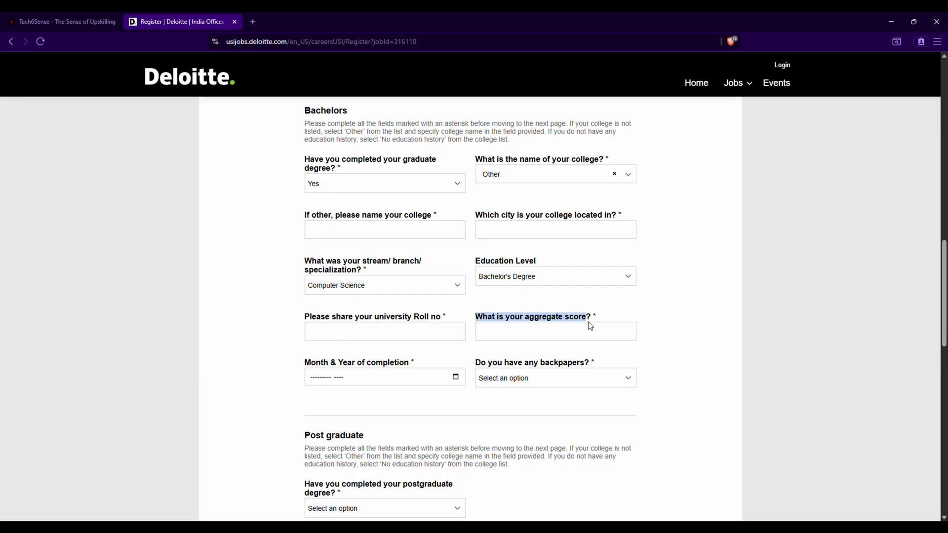
click(528, 340)
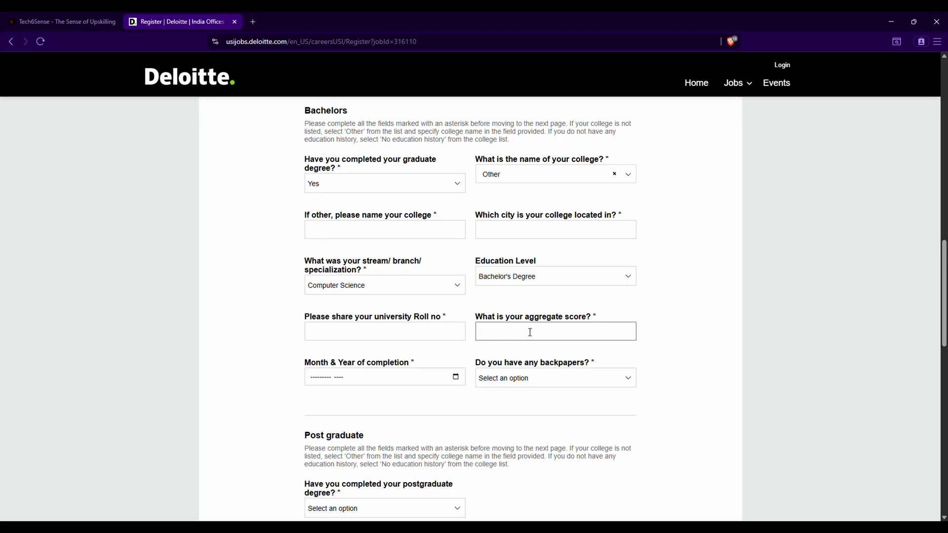
click(454, 380)
click(555, 379)
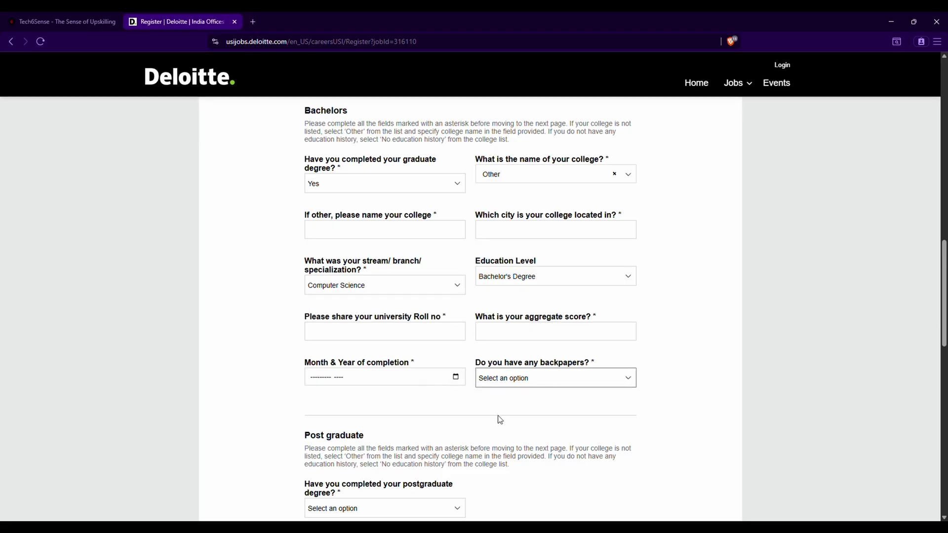
click(499, 419)
Review the Post graduate section and the answer choices for having completed a postgraduate degree
scroll(512, 380, down, 4)
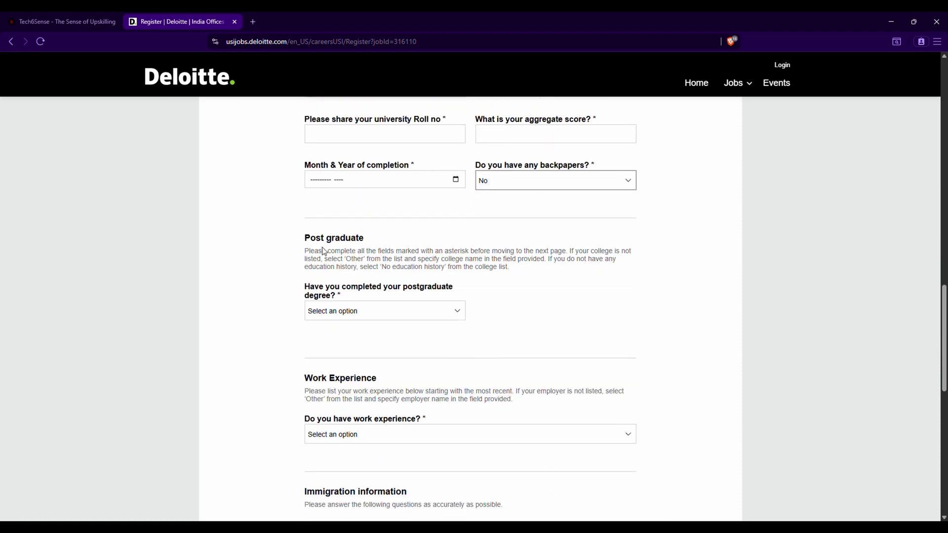
drag(305, 236, 401, 252)
click(427, 317)
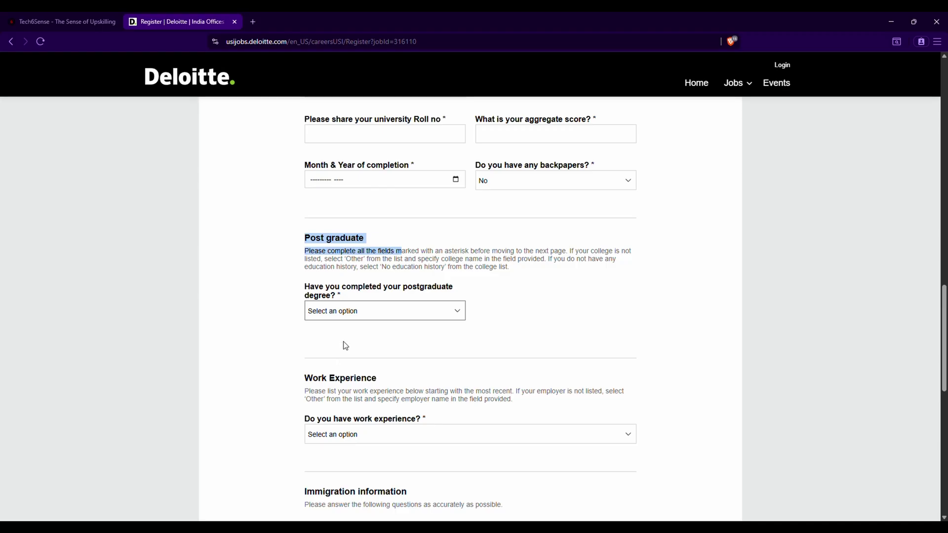
click(520, 321)
Answer Yes to the question about having work experience in the Work Experience section
scroll(518, 323, down, 2)
scroll(512, 323, down, 1)
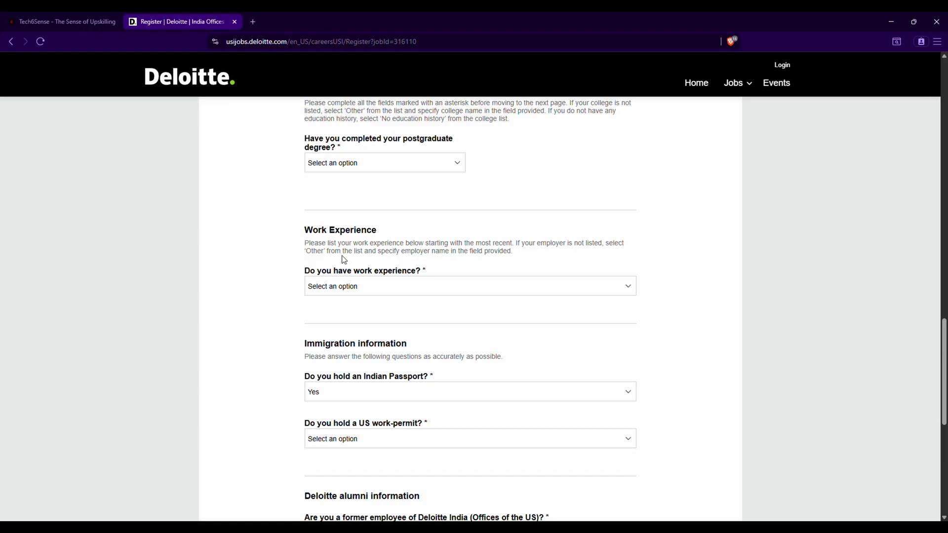
click(407, 286)
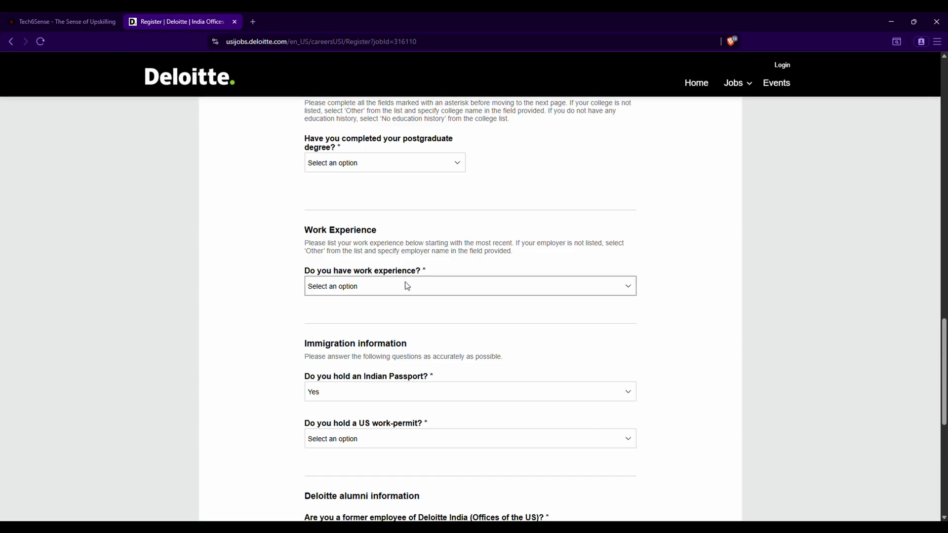
click(360, 312)
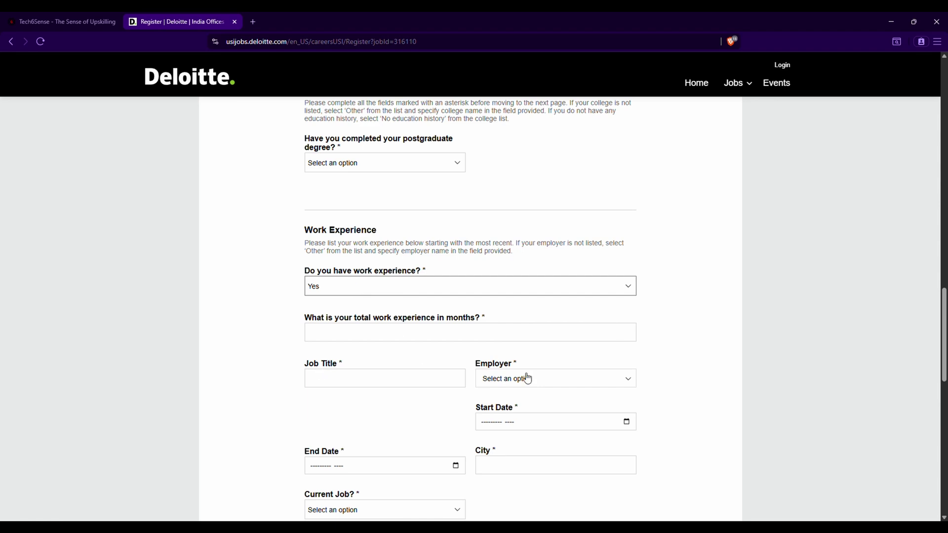
Look through the list of available employers in the Work Experience section without choosing one
scroll(540, 378, down, 1)
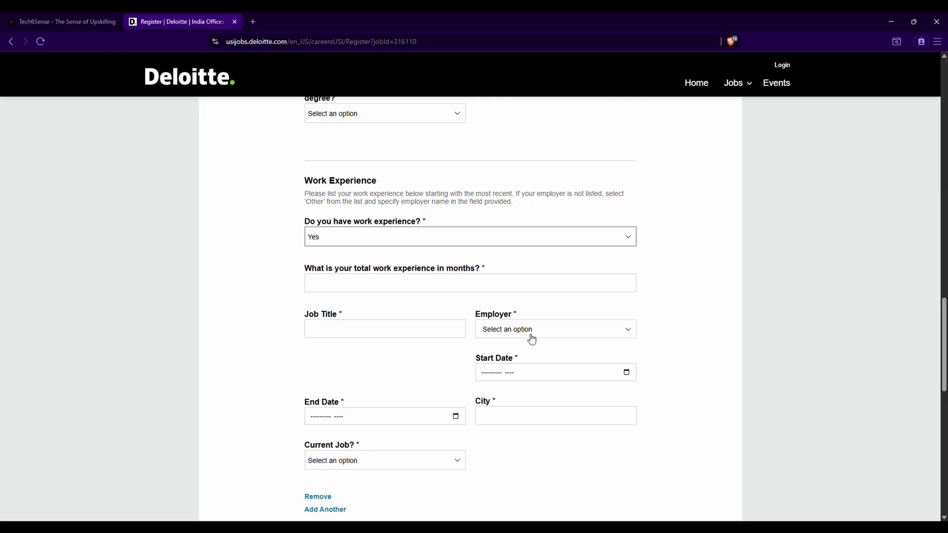
click(580, 328)
scroll(567, 383, down, 6)
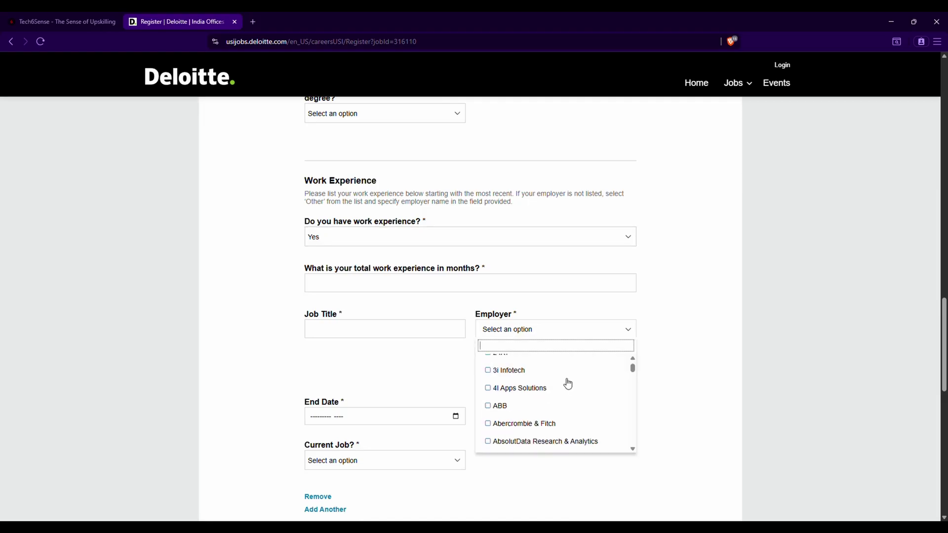
click(668, 328)
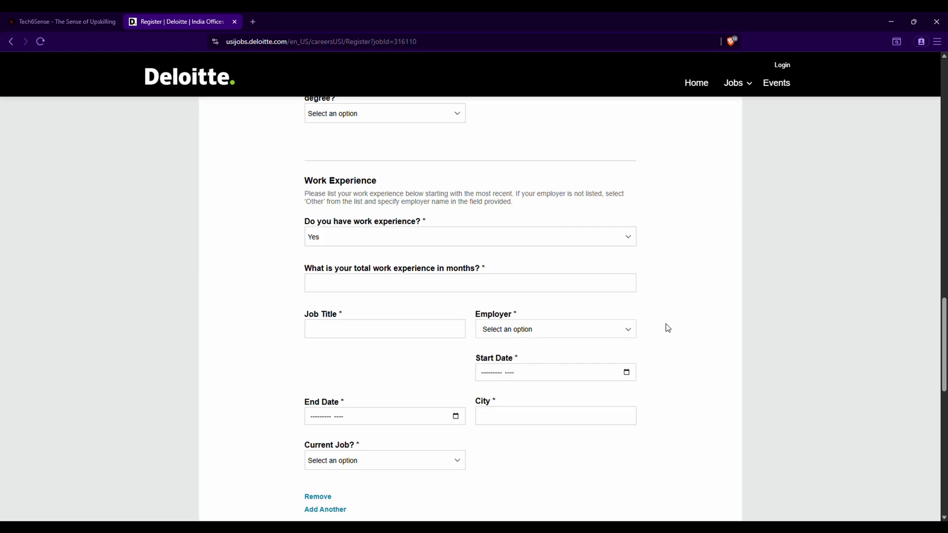
Add another job entry to the Work Experience section and review its fields
scroll(429, 405, down, 1)
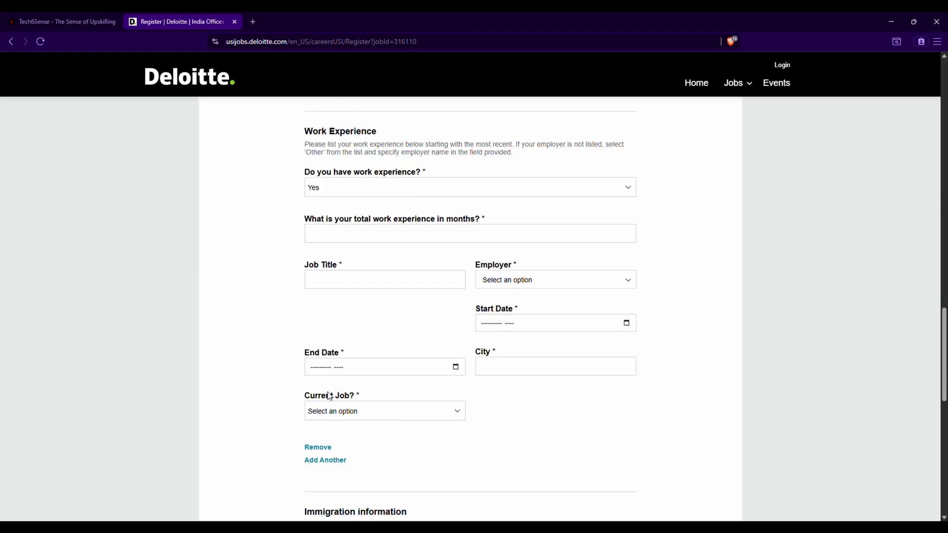
scroll(433, 374, down, 2)
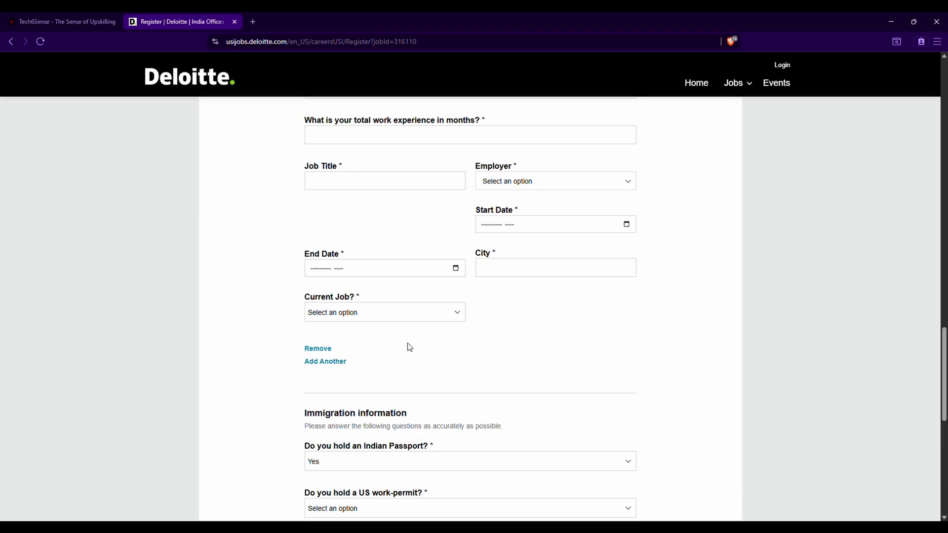
scroll(424, 365, up, 1)
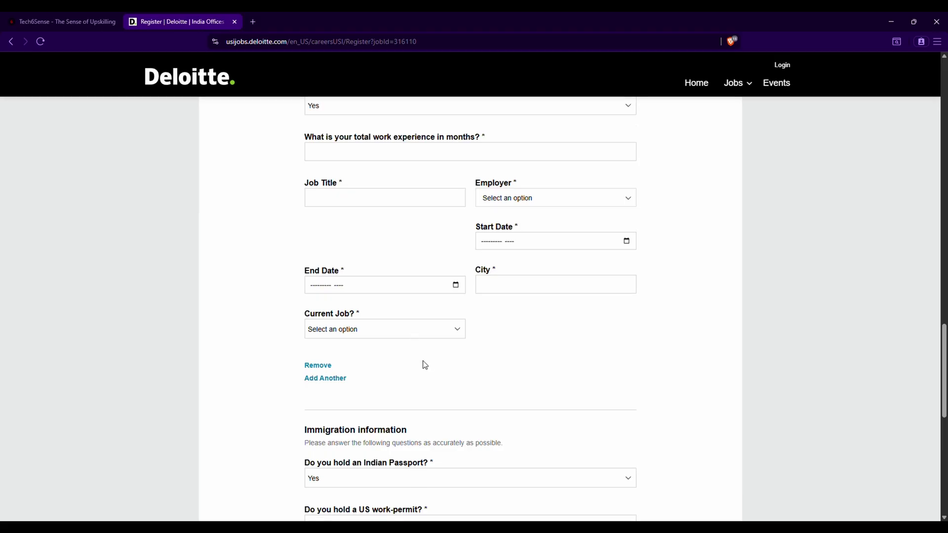
scroll(410, 366, down, 1)
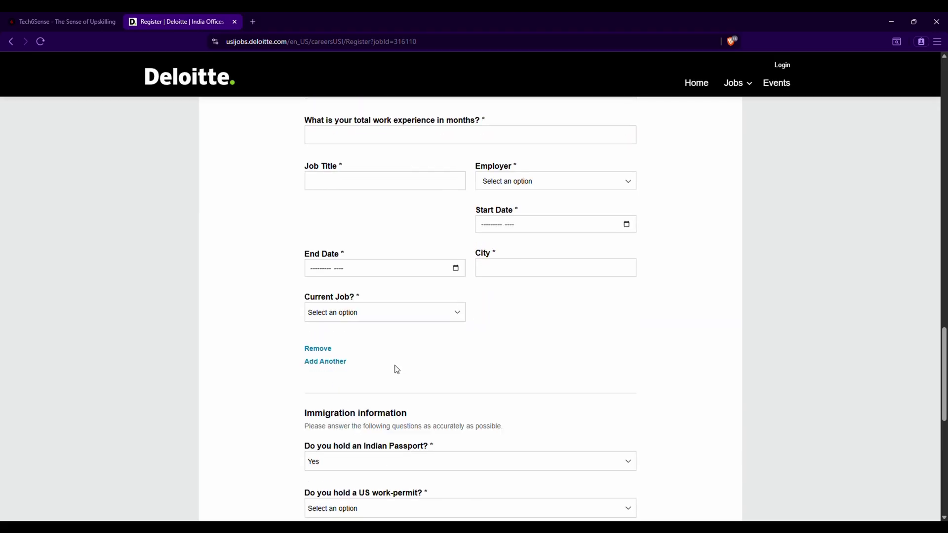
click(323, 365)
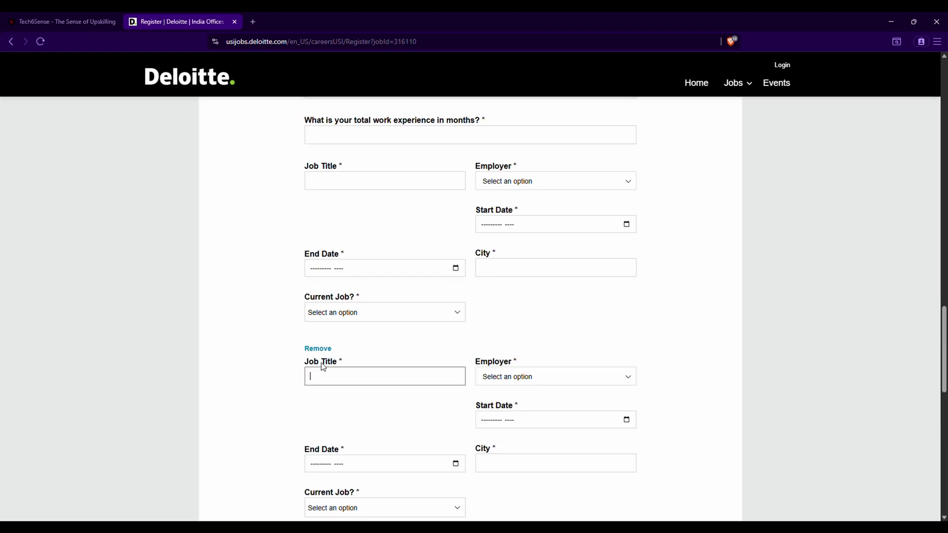
scroll(417, 366, down, 1)
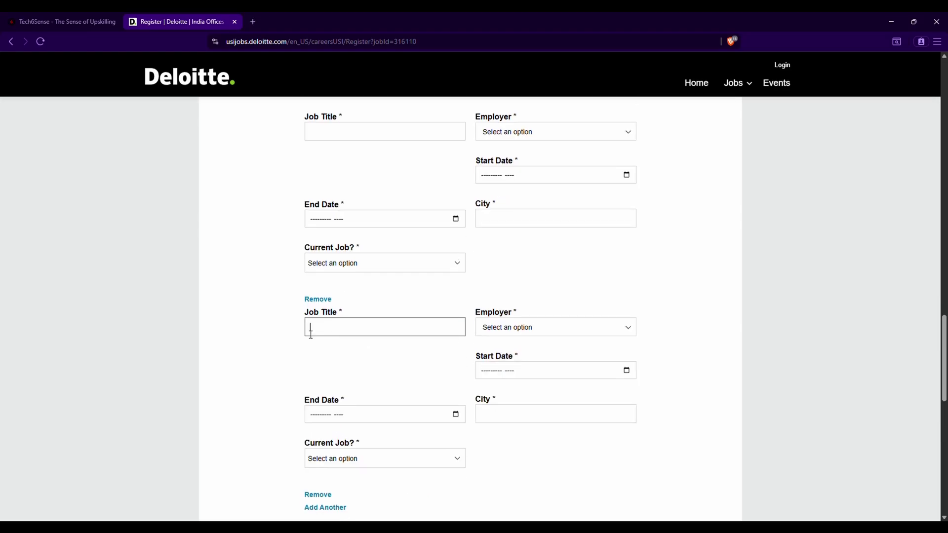
scroll(440, 324, down, 1)
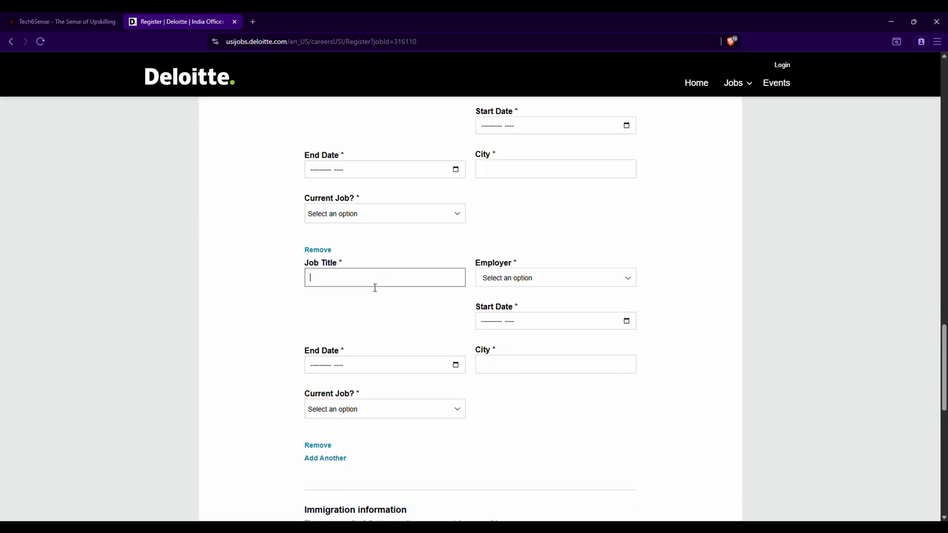
scroll(361, 275, down, 1)
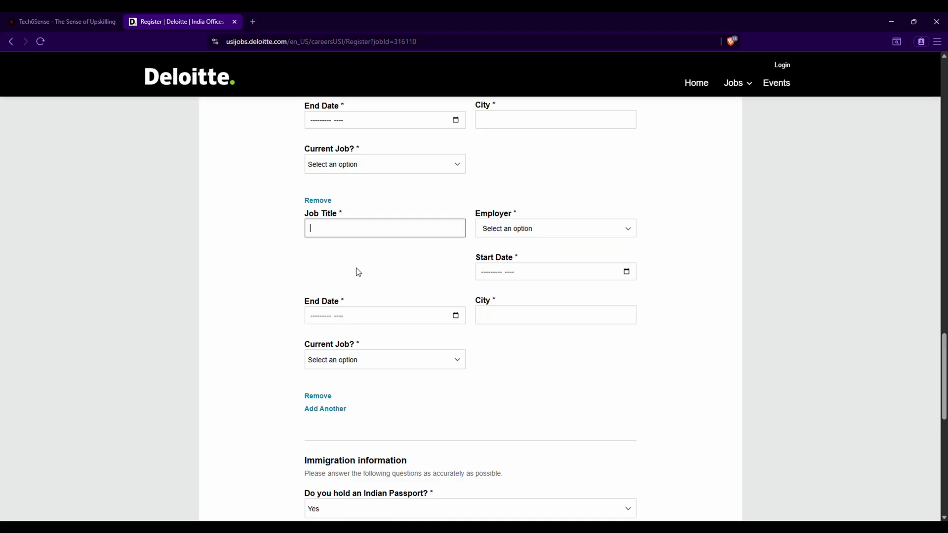
Under Immigration information, keep Yes for holding an Indian passport and answer No to holding a US work-permit
scroll(384, 293, down, 5)
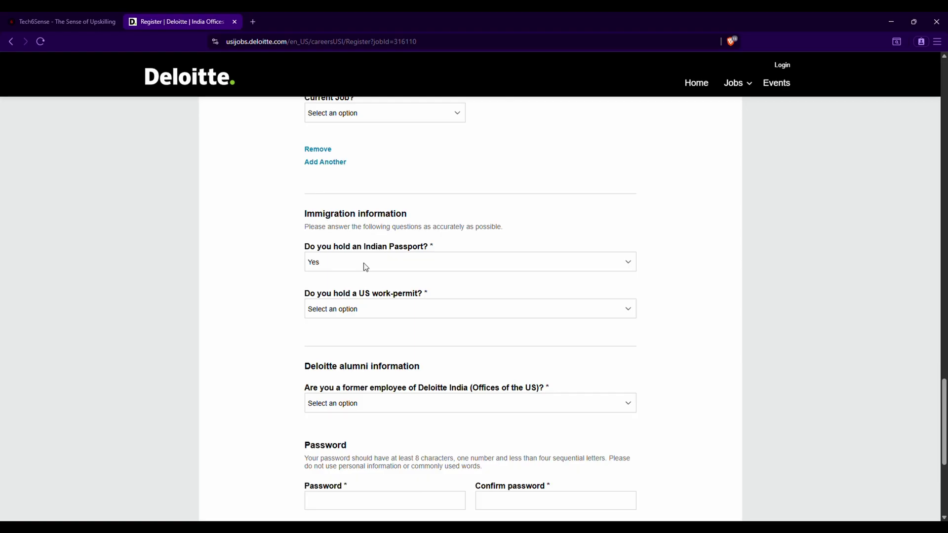
click(356, 267)
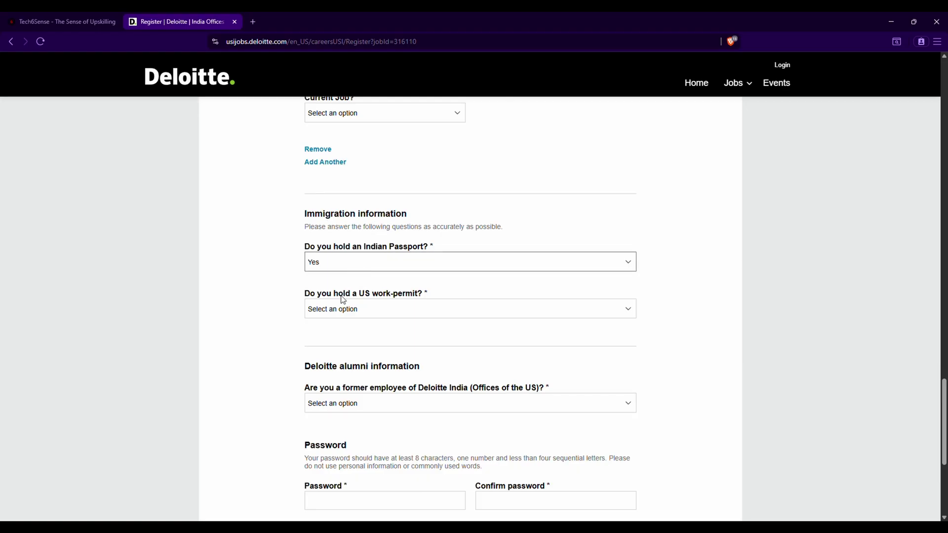
click(660, 303)
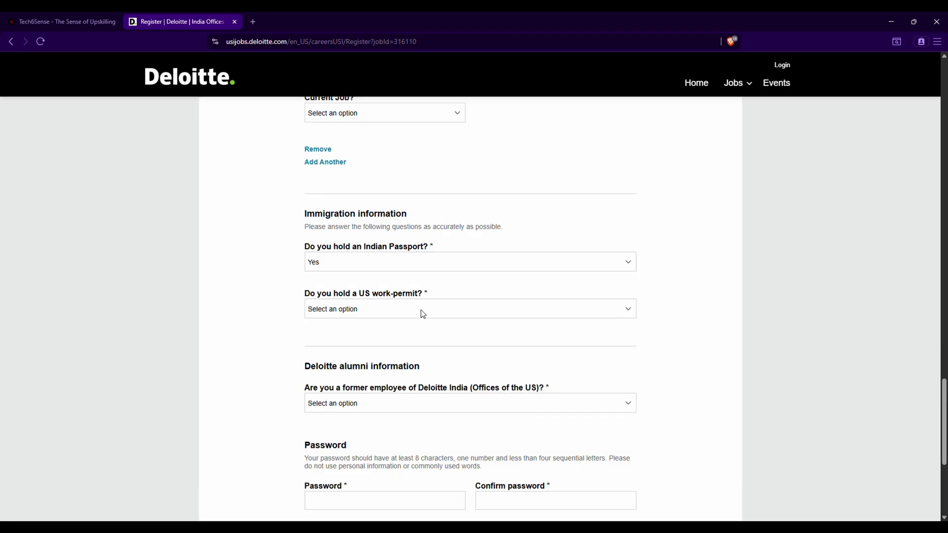
click(407, 316)
click(340, 352)
scroll(414, 323, down, 2)
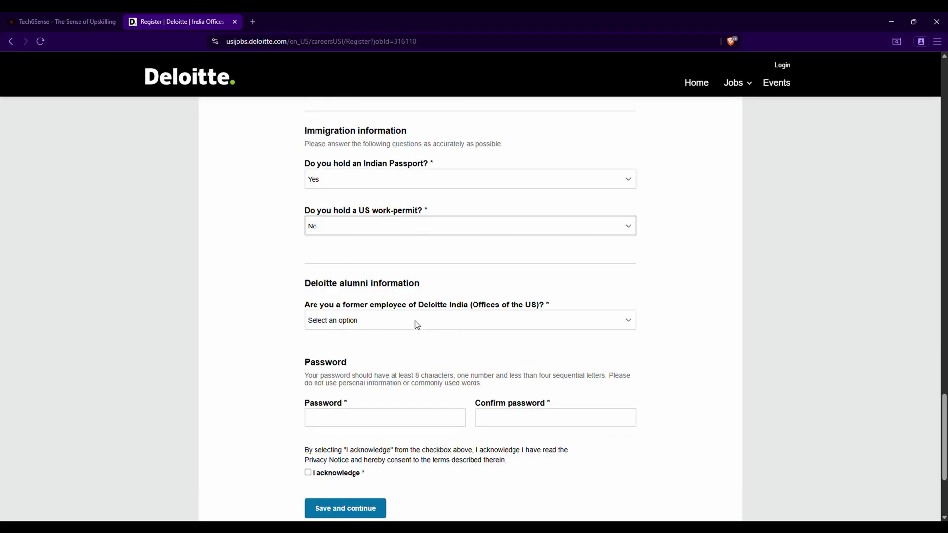
Answer No to being a former employee of Deloitte India (Offices of the US) under Deloitte alumni information
drag(303, 267, 427, 273)
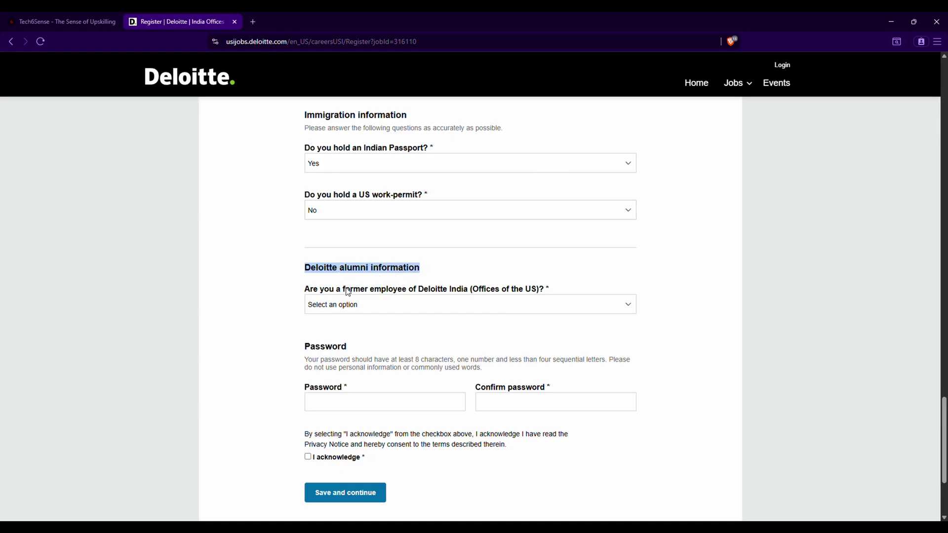
click(482, 311)
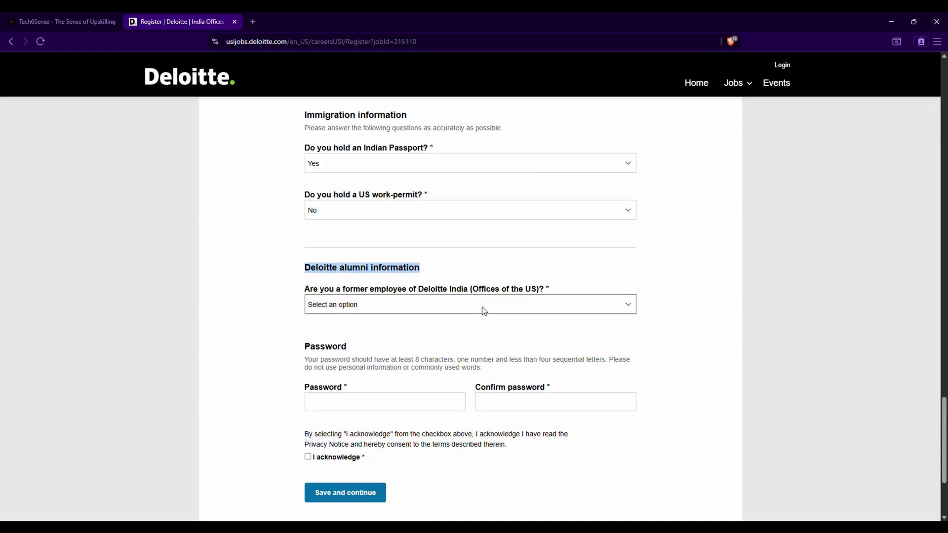
key(n)
Go through the password and confirm password fields, acknowledge the Privacy Notice, and save the form to continue
scroll(379, 310, down, 1)
scroll(432, 287, down, 1)
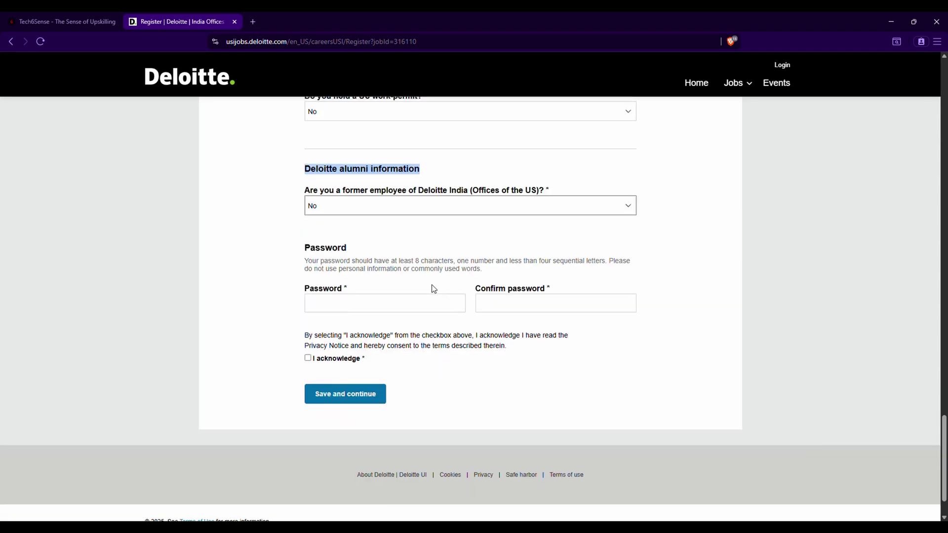
click(377, 310)
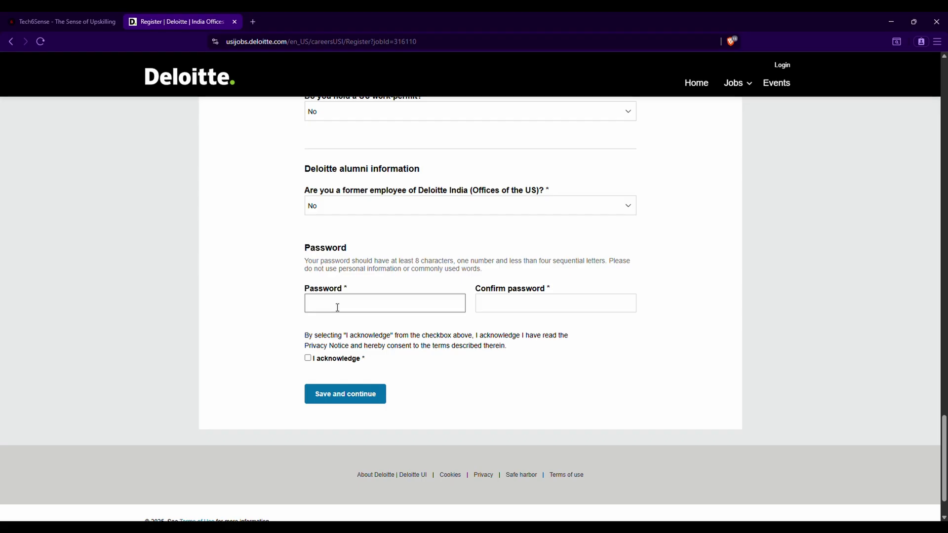
click(541, 311)
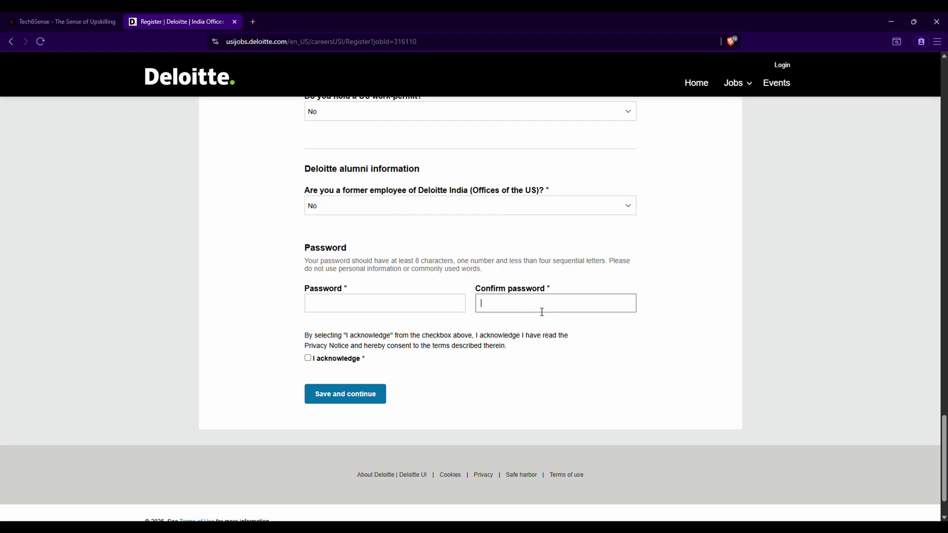
click(308, 359)
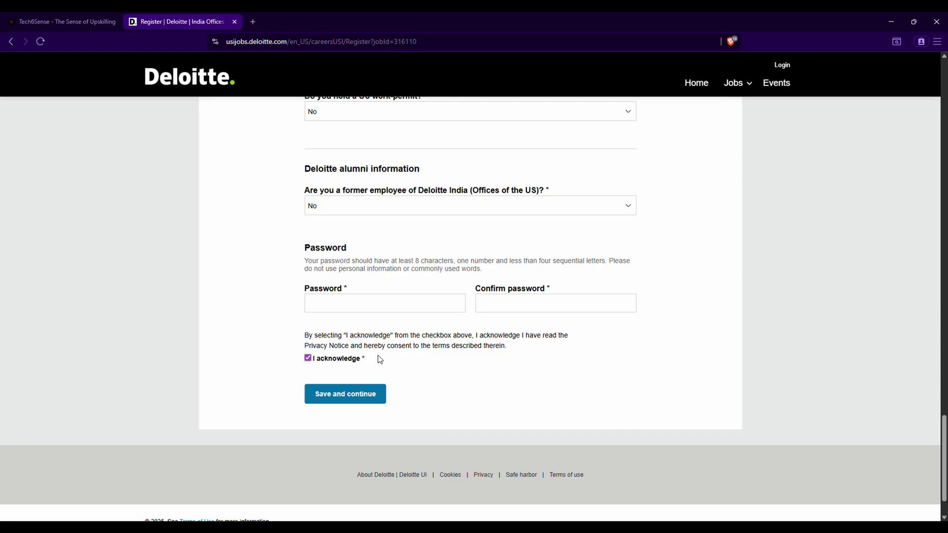
click(359, 403)
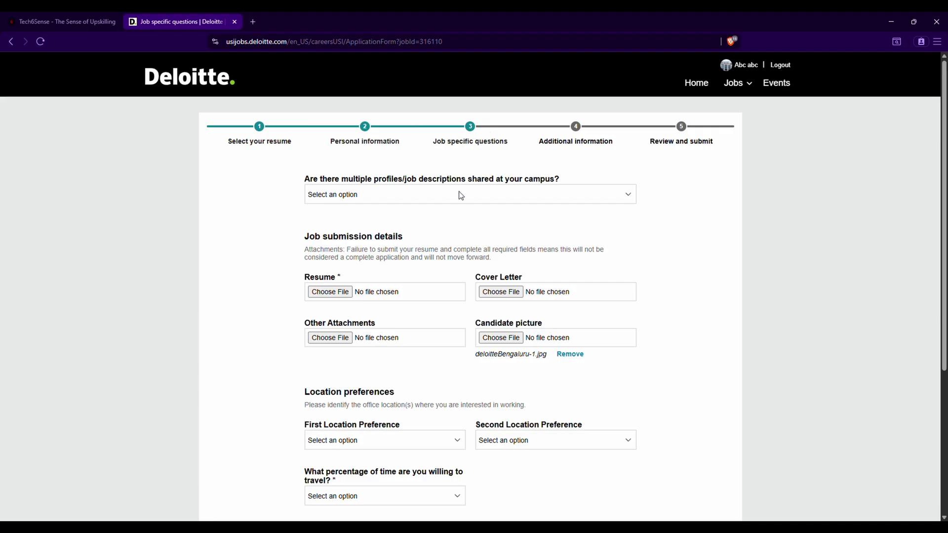
Answer No to whether multiple profiles or job descriptions are shared at the campus
drag(458, 180, 561, 176)
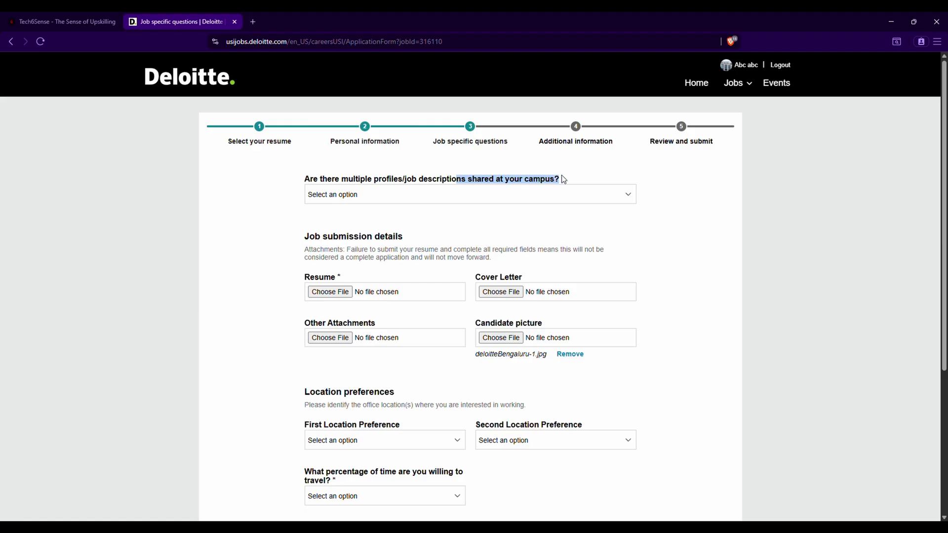
click(542, 196)
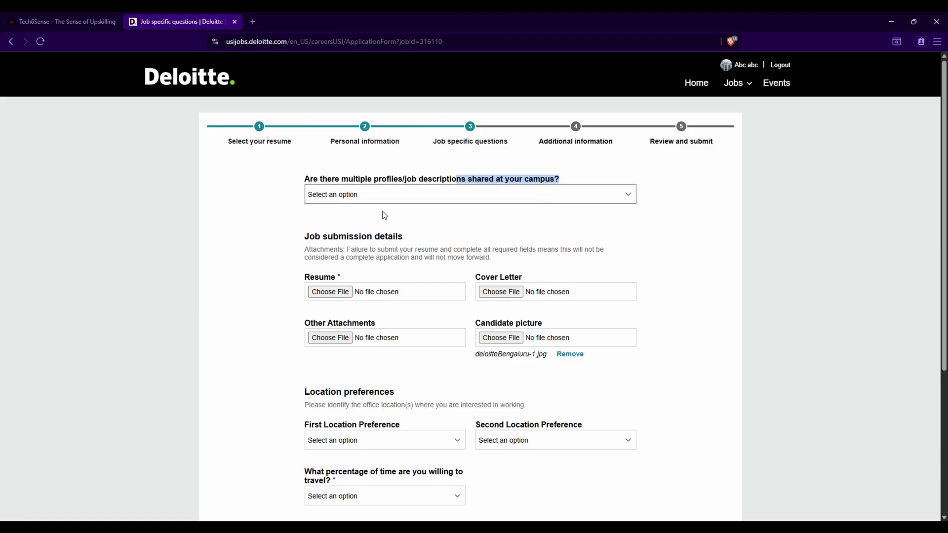
click(330, 233)
Examine the Resume, Cover Letter, Other Attachments and Candidate picture upload fields under Job submission details
scroll(354, 200, down, 1)
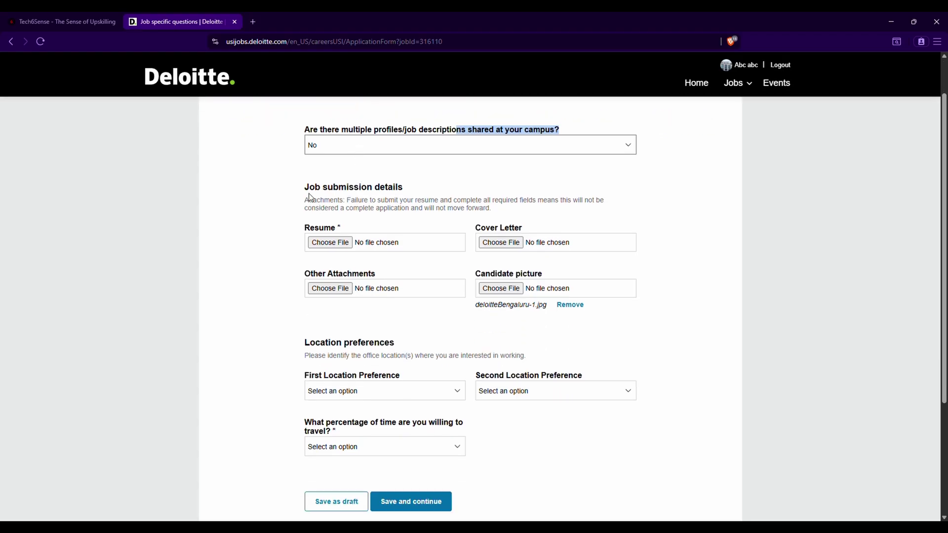
drag(304, 188, 407, 190)
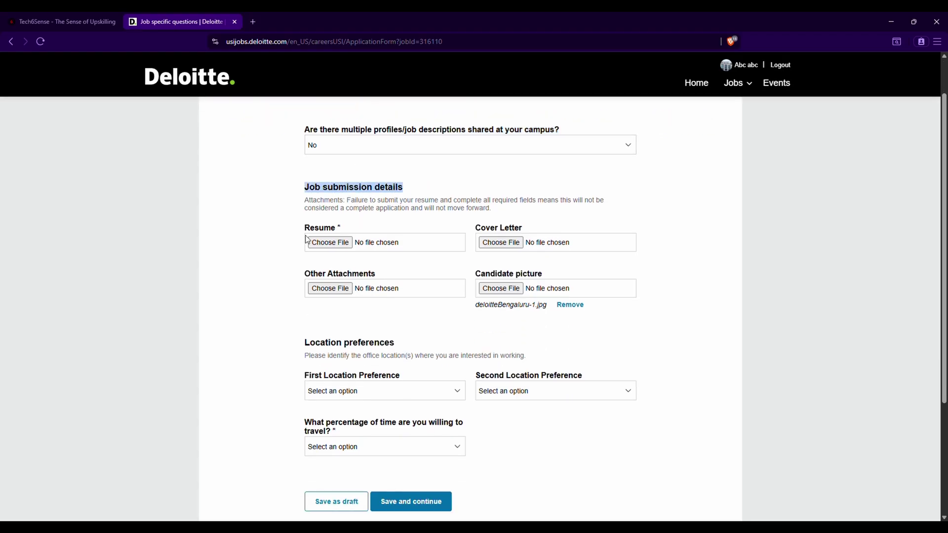
click(279, 230)
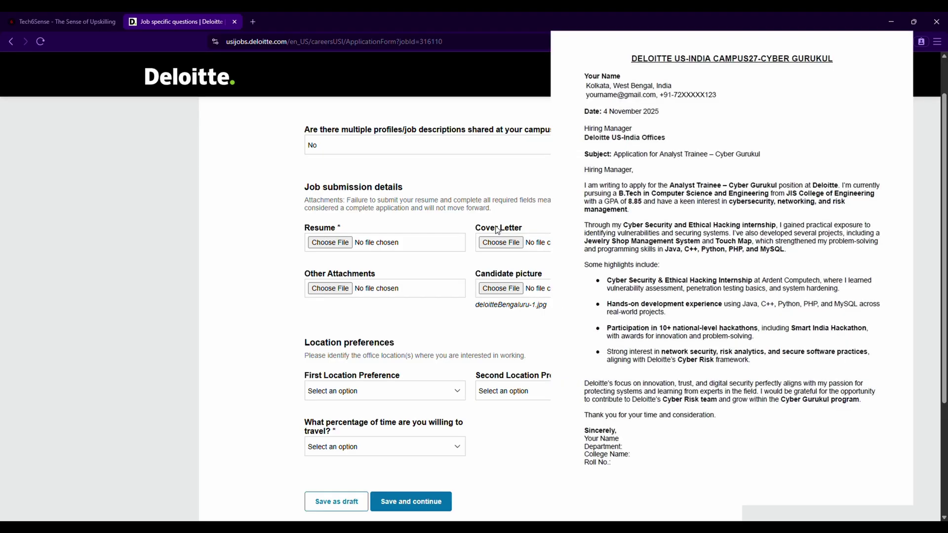
scroll(498, 229, down, 1)
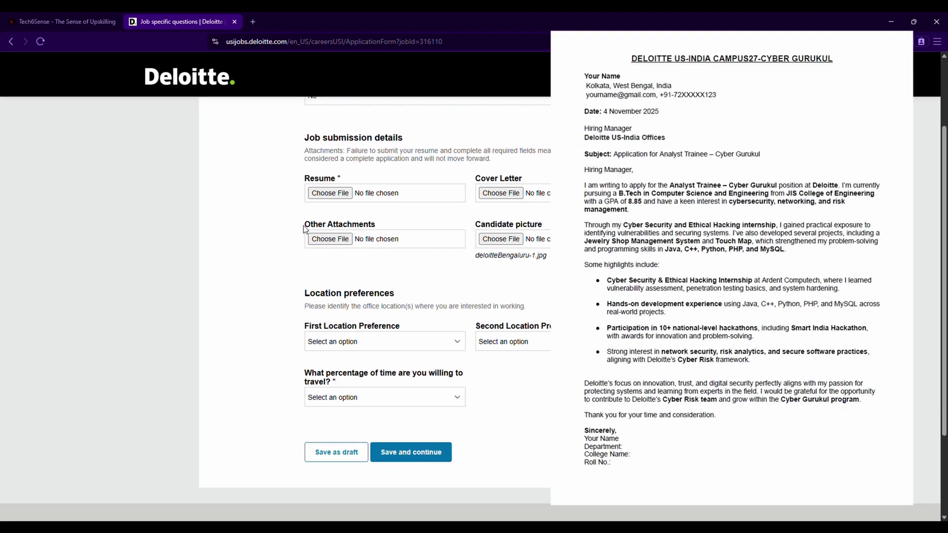
drag(305, 229, 318, 229)
click(387, 228)
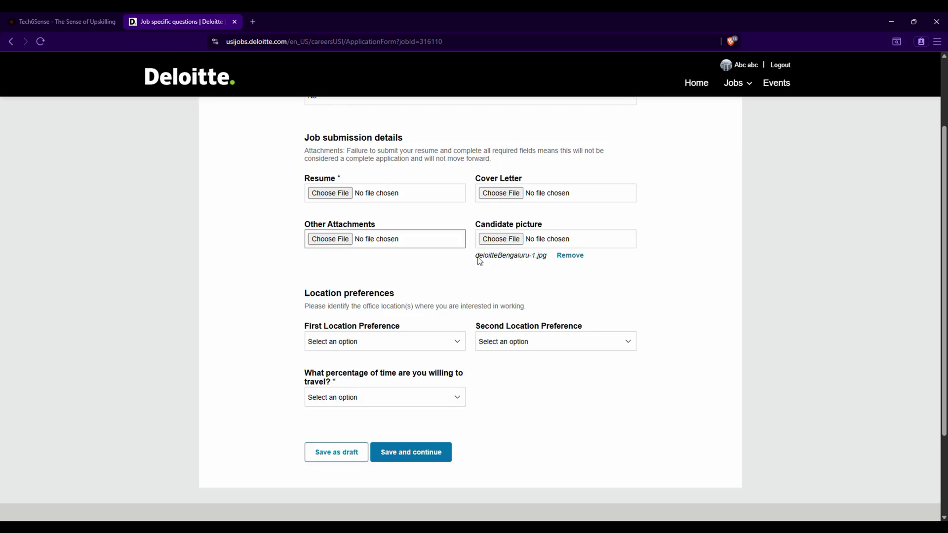
scroll(417, 244, down, 3)
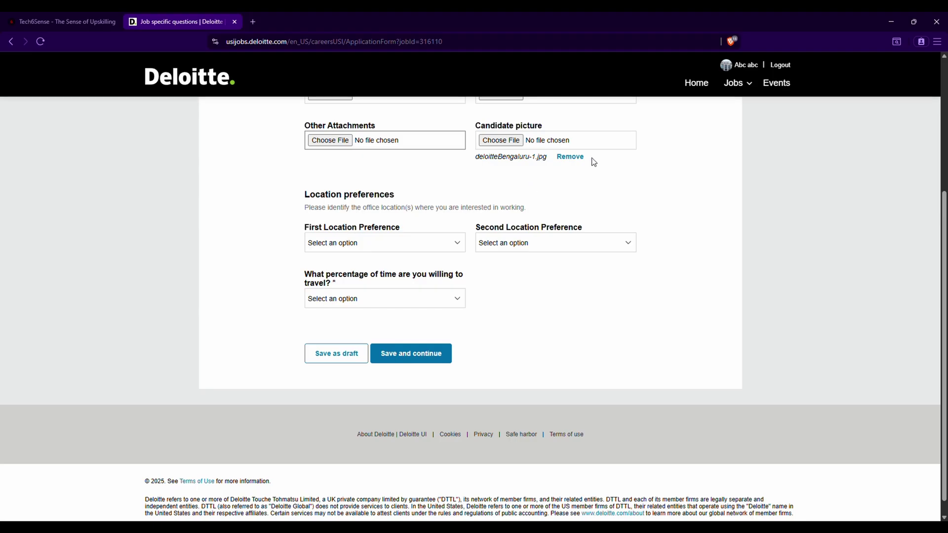
Examine the First and Second Location Preference fields under Location preferences
scroll(316, 187, down, 1)
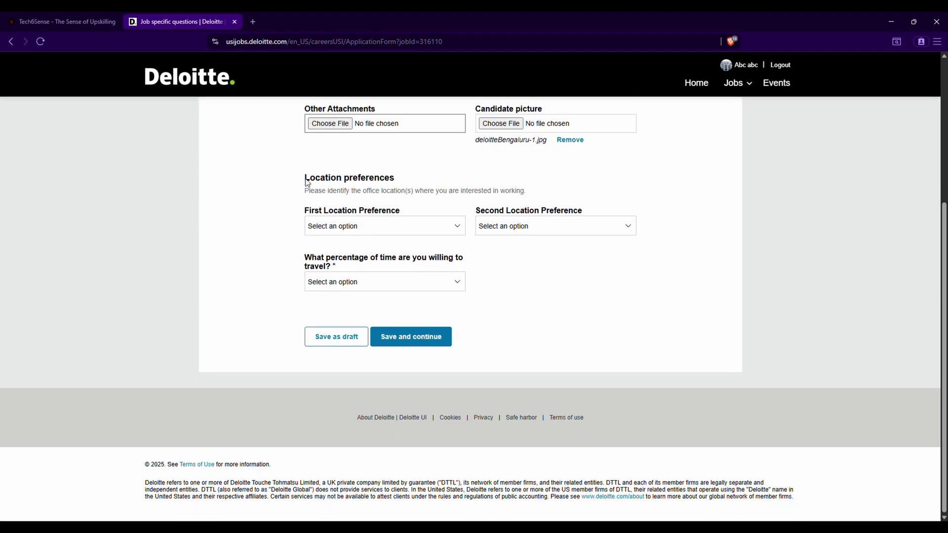
drag(303, 178, 405, 175)
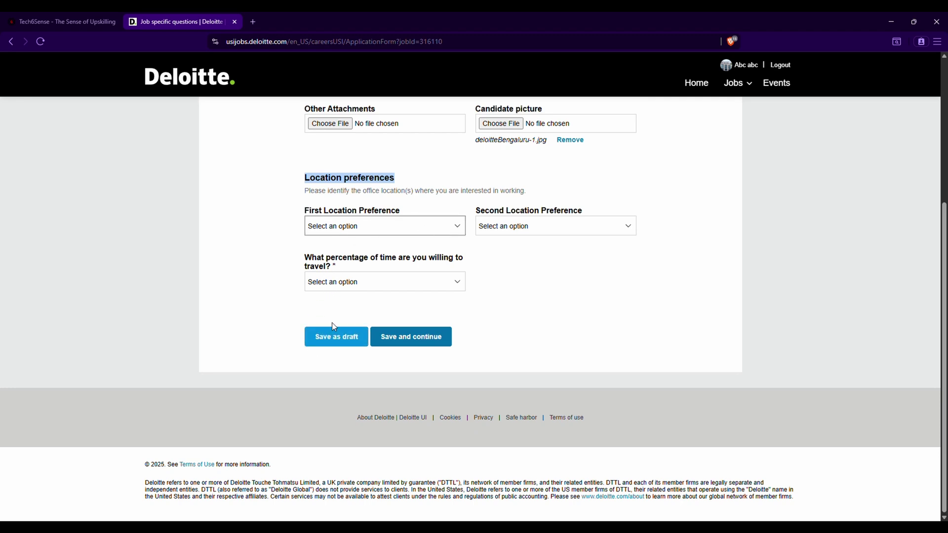
click(537, 228)
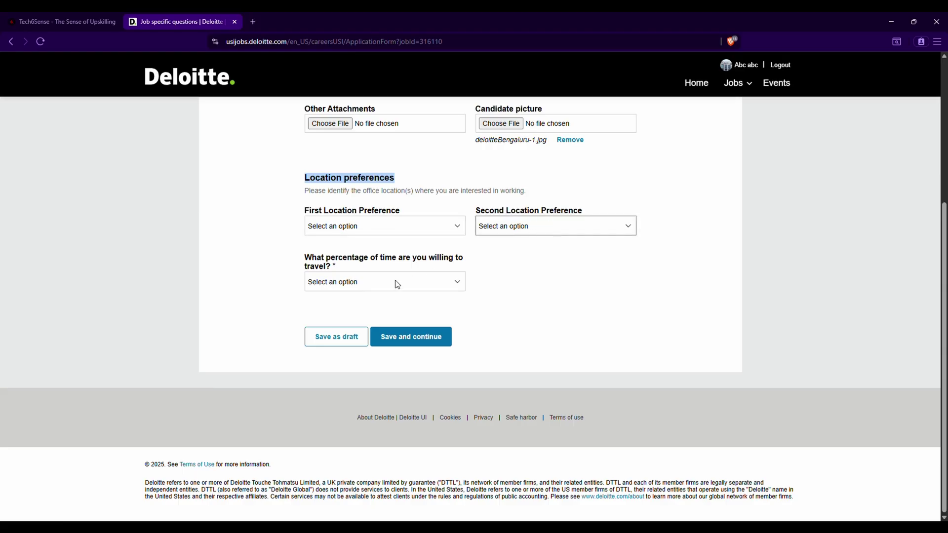
click(669, 269)
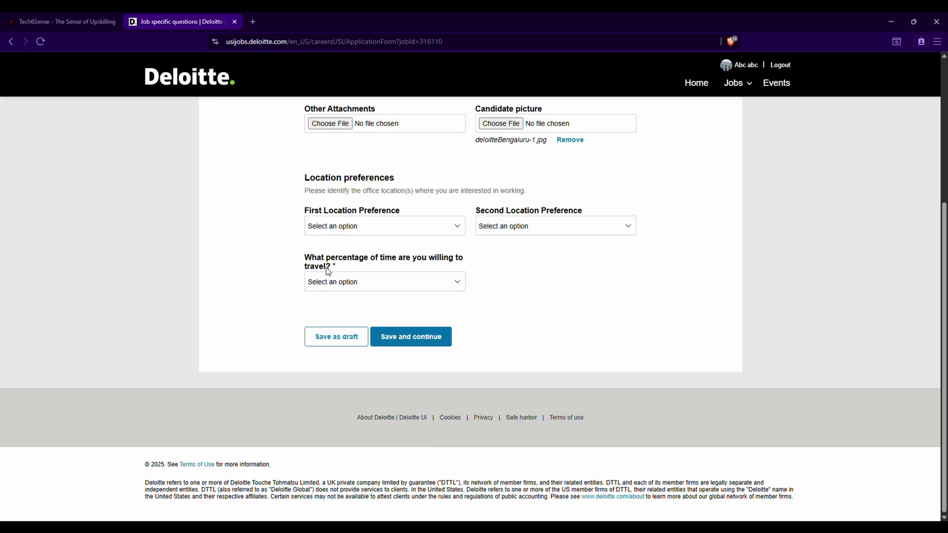
Set the percentage of time willing to travel to Up to 75%, then save the job specific questions and continue
drag(306, 257, 338, 268)
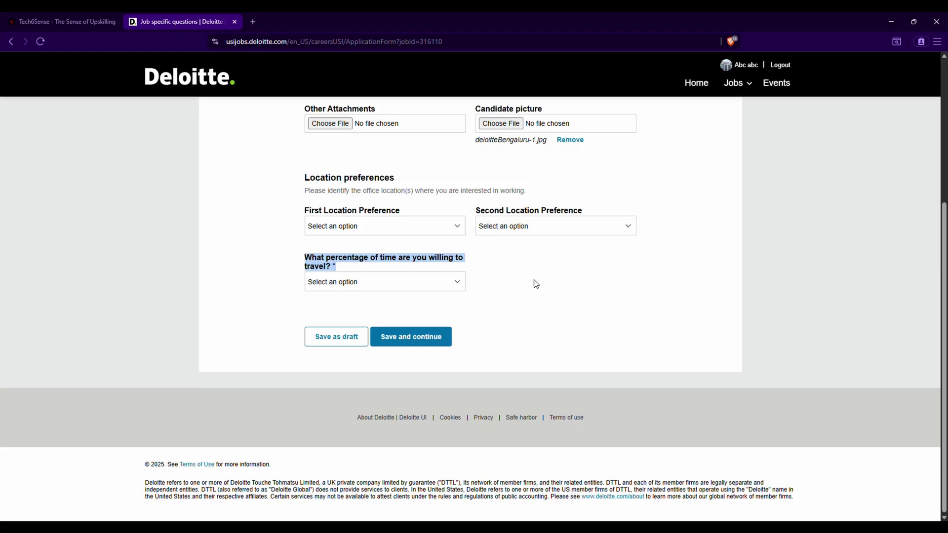
click(458, 284)
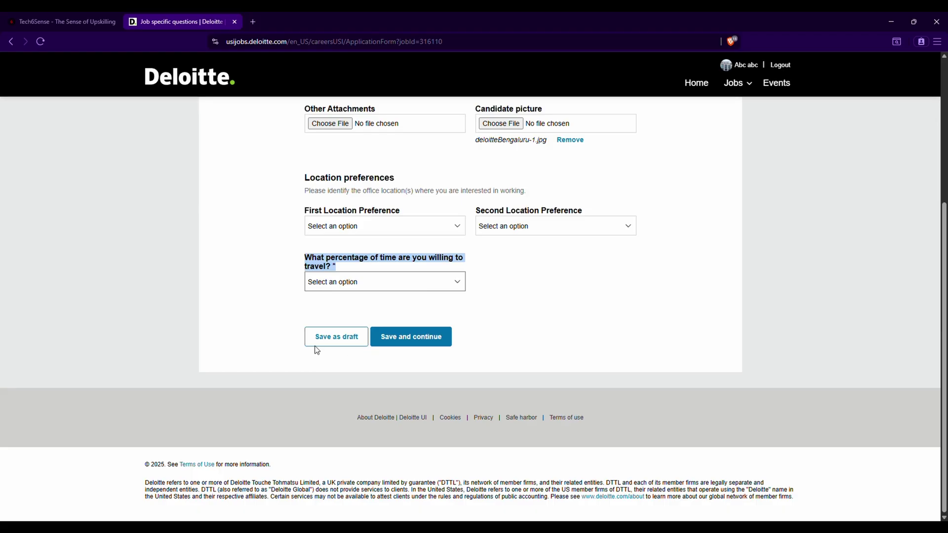
key(Down)
key(Down)
key(Down)
click(337, 344)
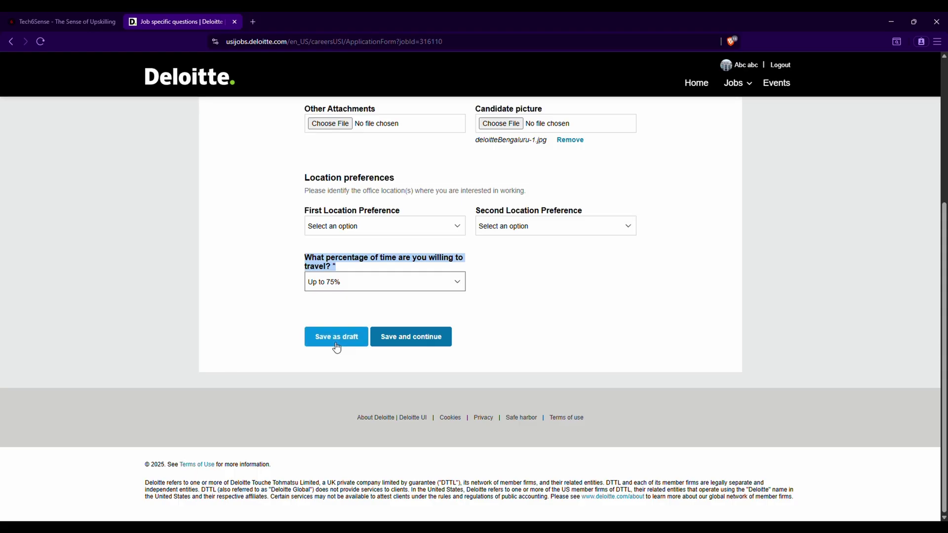
click(400, 341)
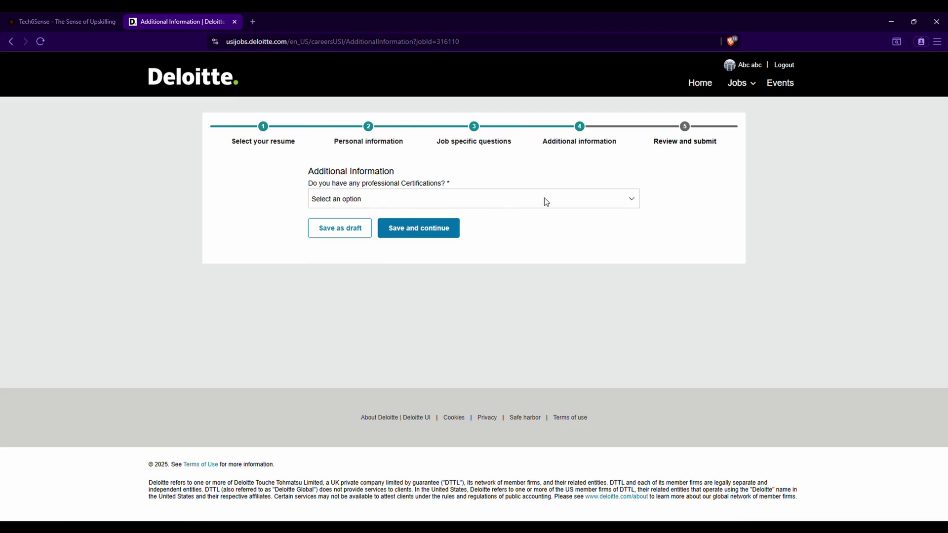
Answer Yes to having professional certifications, search the certification names for "sap", and choose ABAP for SAP HANA
click(344, 229)
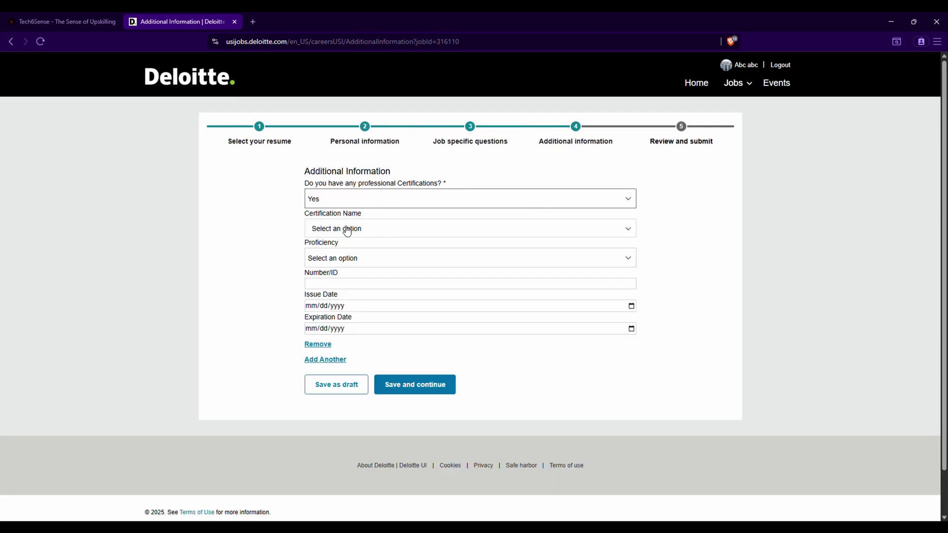
click(584, 230)
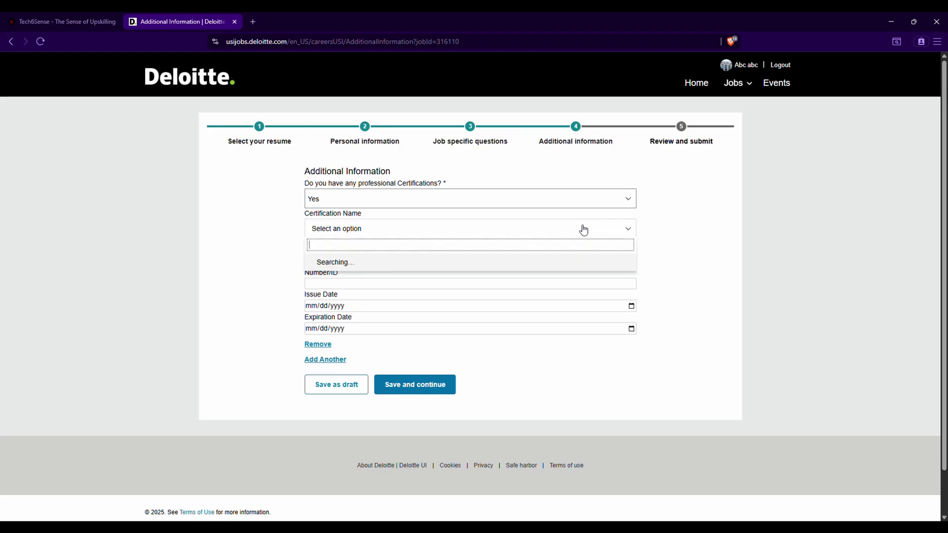
scroll(491, 274, down, 20)
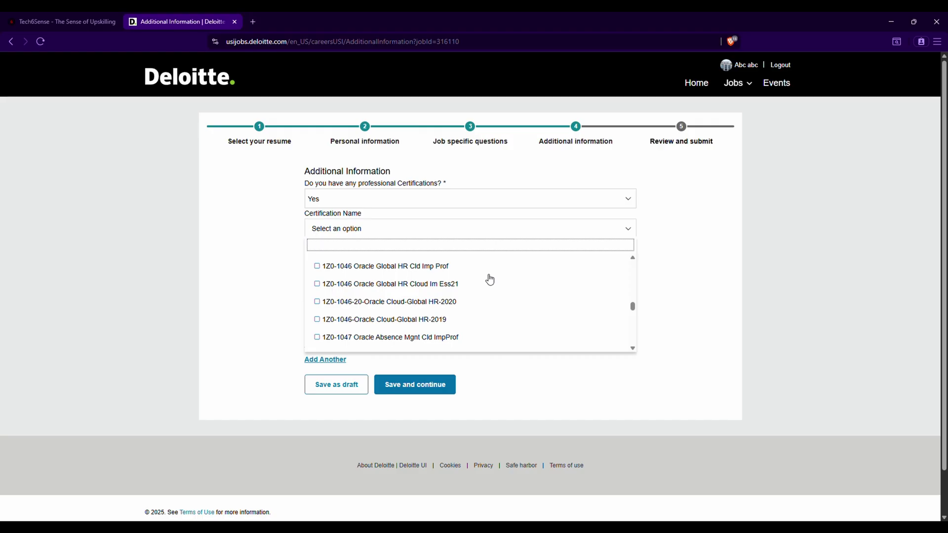
scroll(488, 277, down, 5)
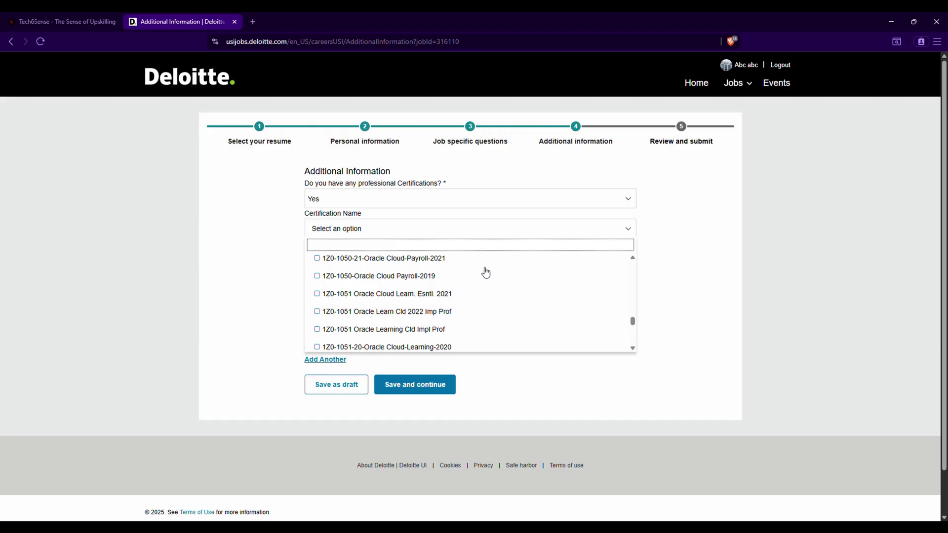
text(sap)
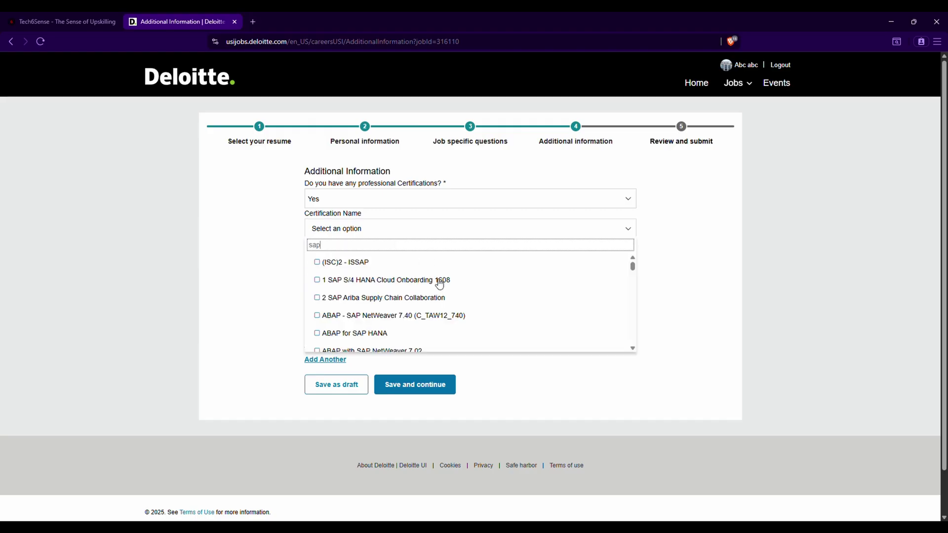
scroll(390, 323, down, 1)
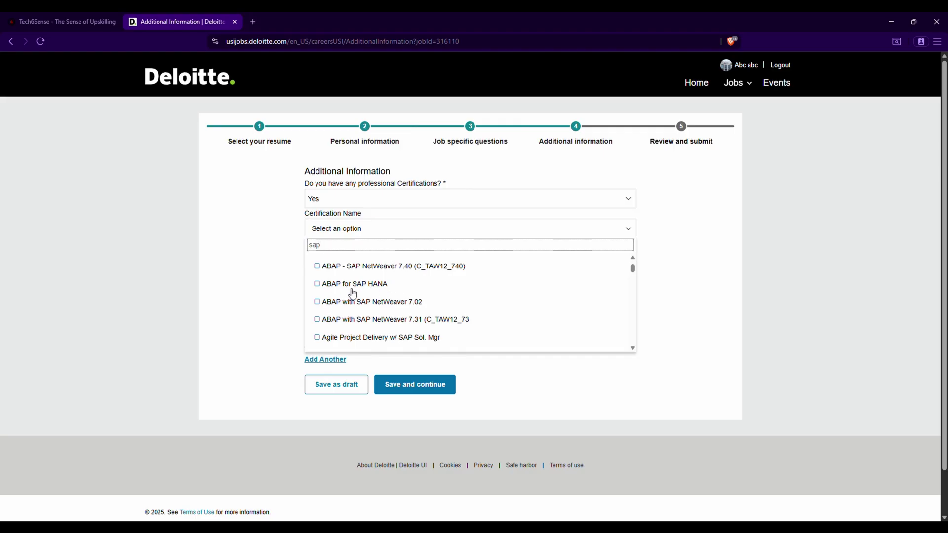
scroll(353, 292, down, 3)
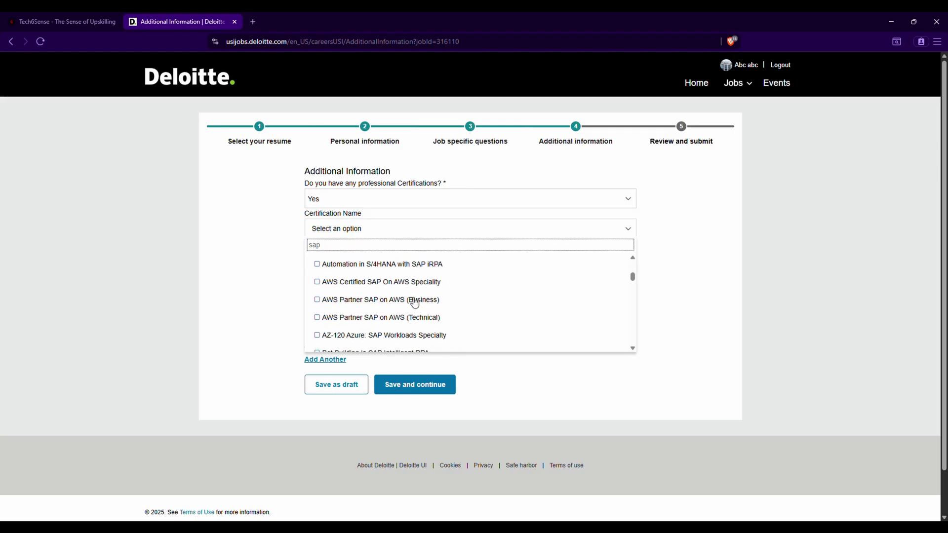
scroll(370, 267, down, 5)
scroll(358, 281, down, 2)
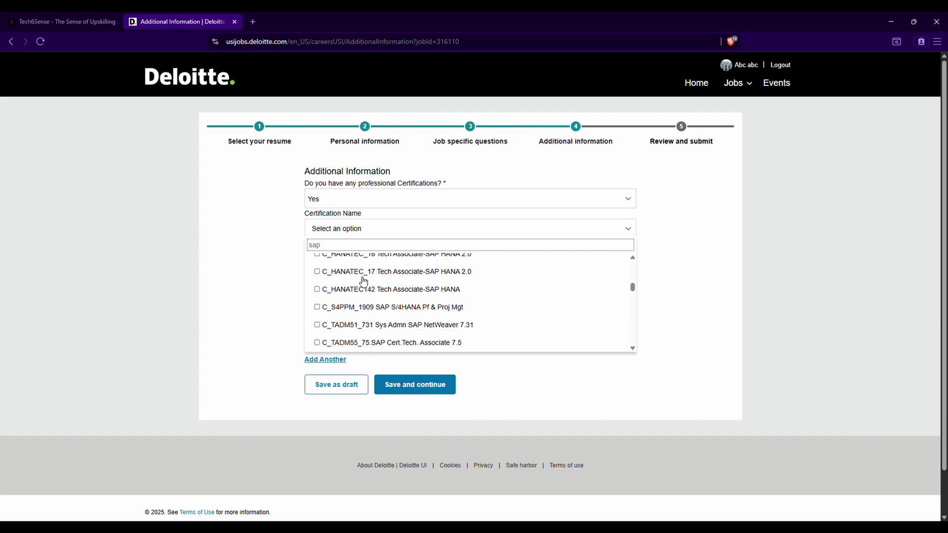
scroll(391, 311, up, 8)
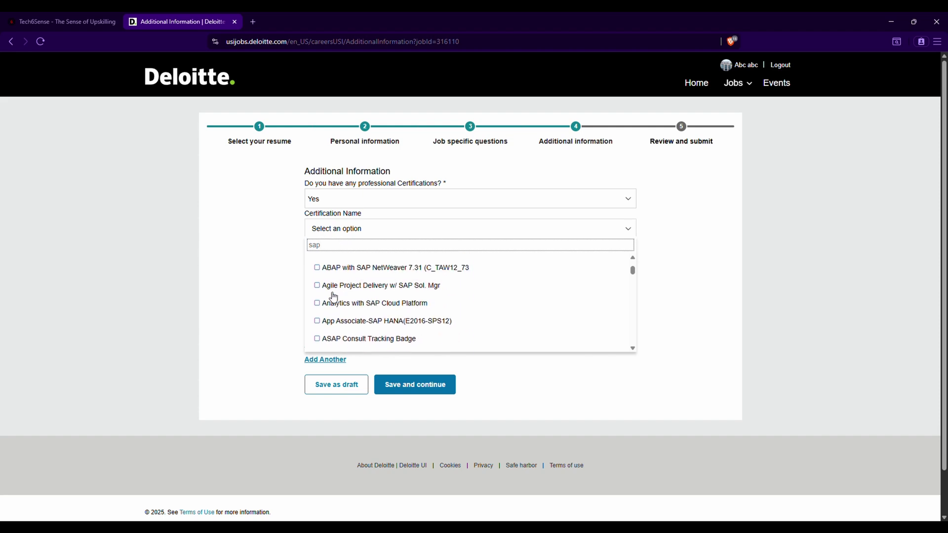
scroll(385, 303, up, 3)
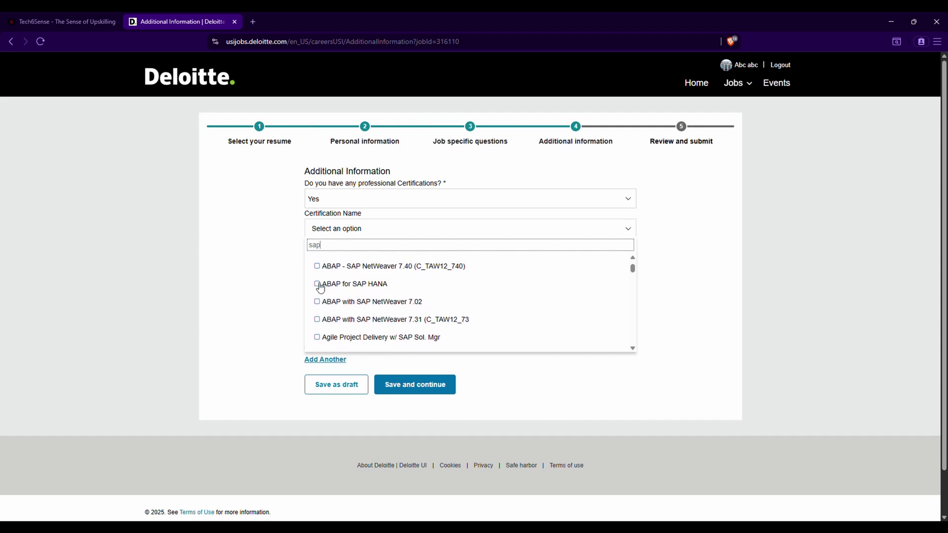
click(318, 285)
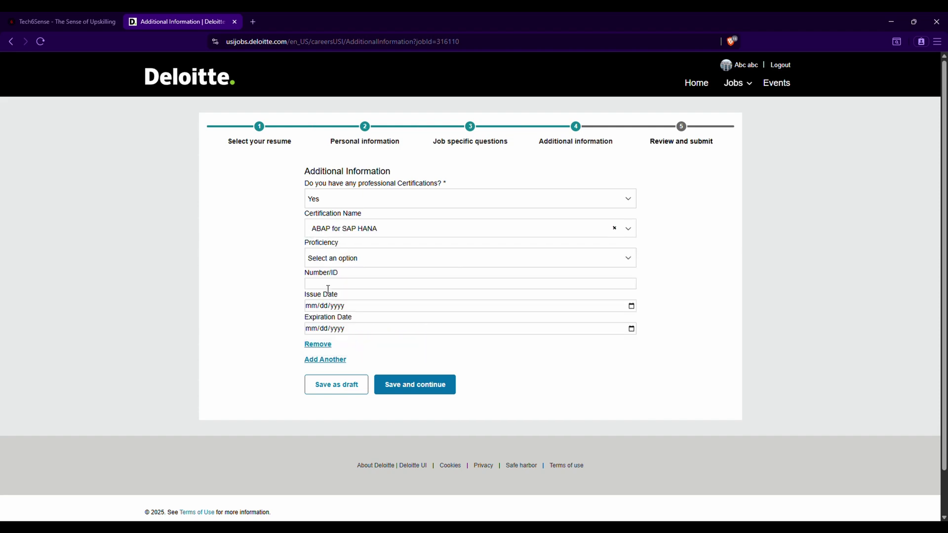
Set the proficiency of the ABAP for SAP HANA certification to Certified
click(340, 262)
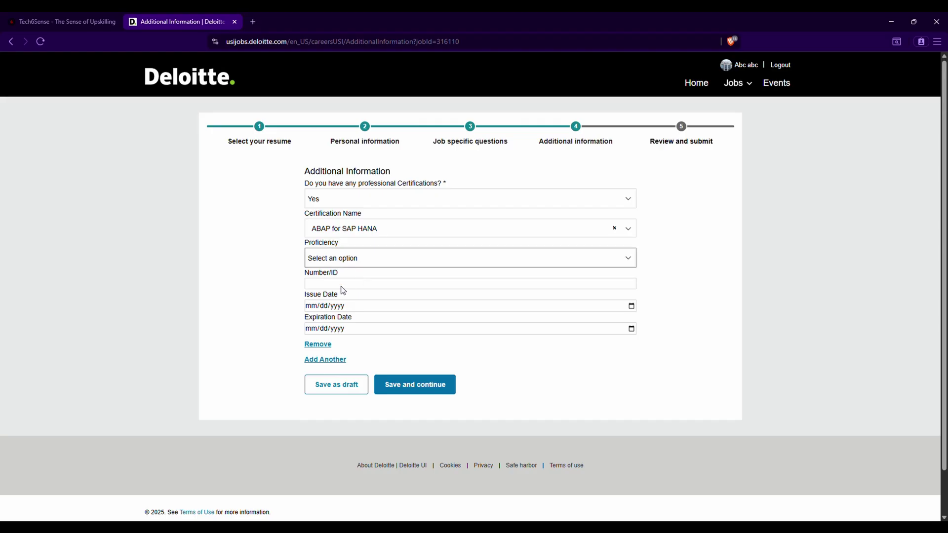
click(365, 275)
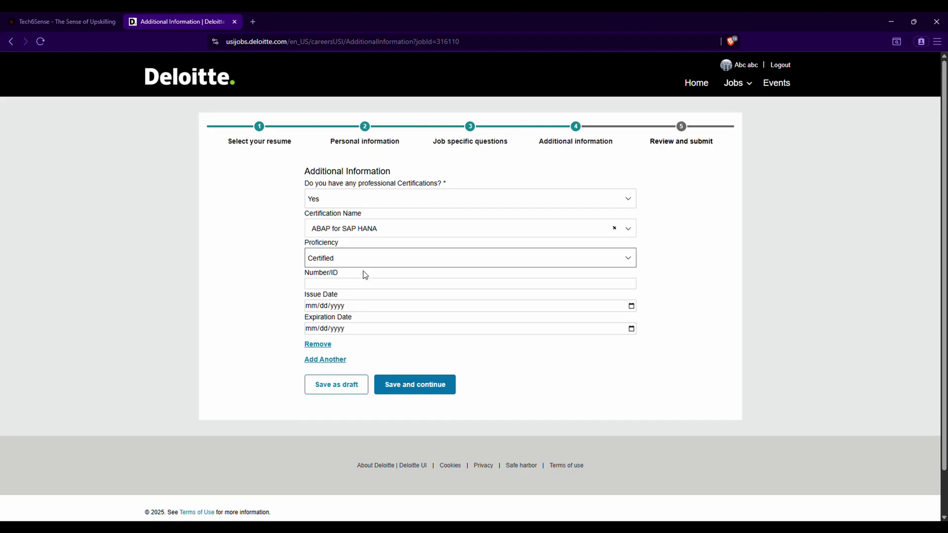
click(341, 285)
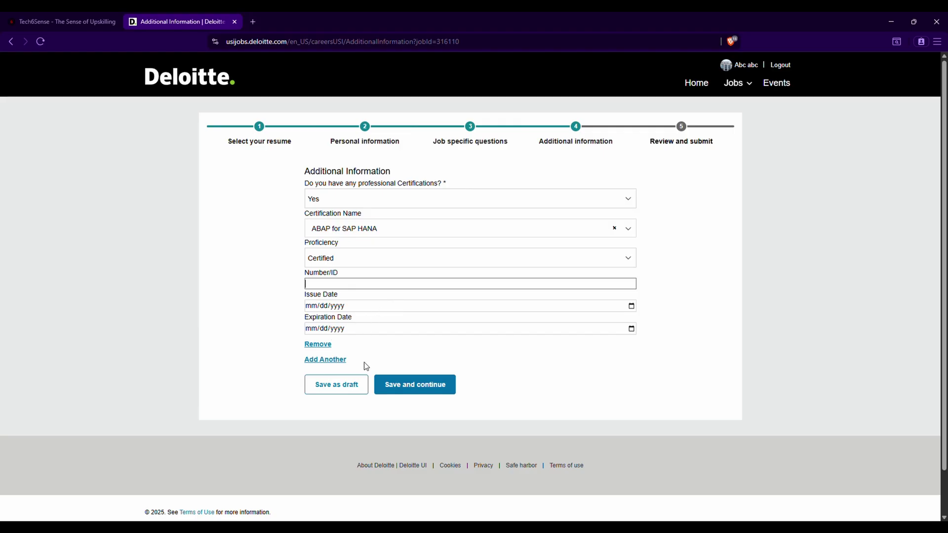
Try adding a second certification entry, looking through its certification names, and remove that entry
click(338, 364)
scroll(299, 299, down, 1)
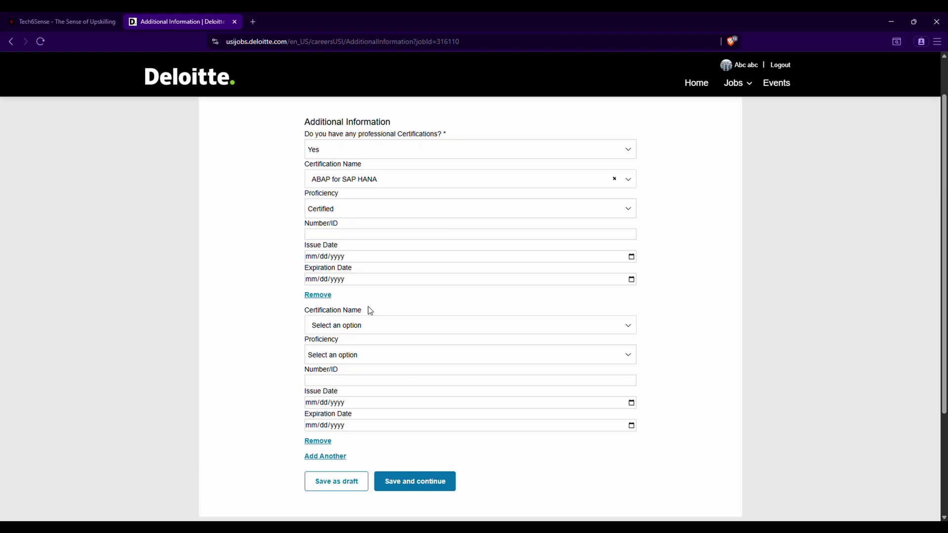
scroll(365, 309, down, 2)
click(348, 228)
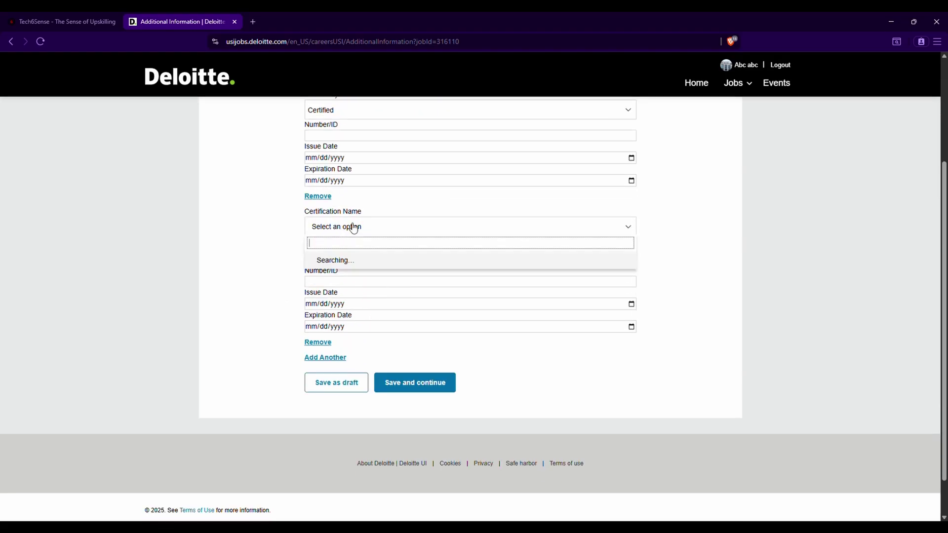
scroll(397, 294, down, 5)
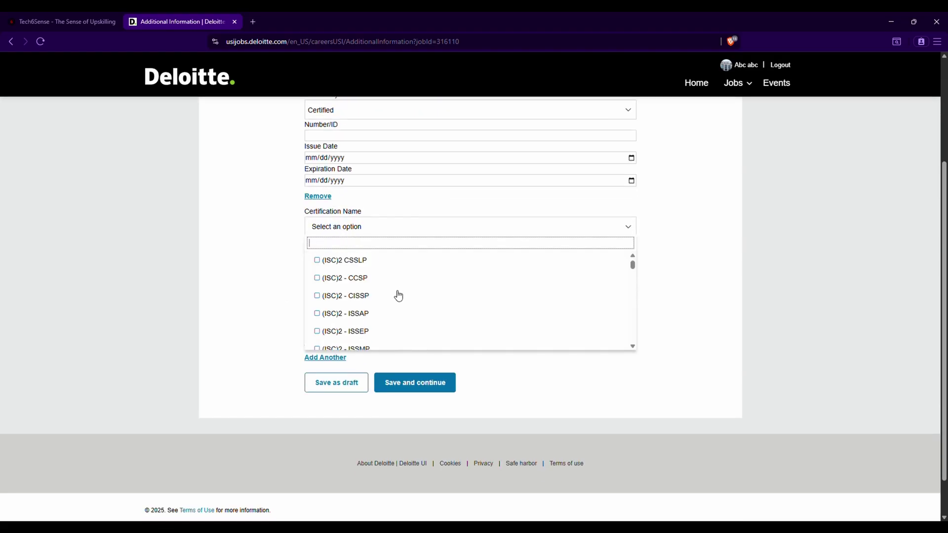
scroll(398, 295, down, 6)
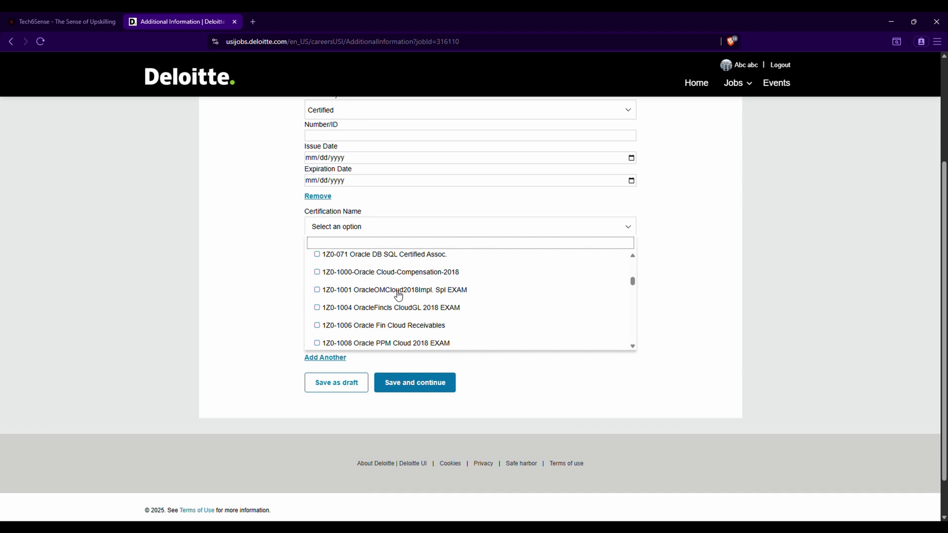
click(269, 342)
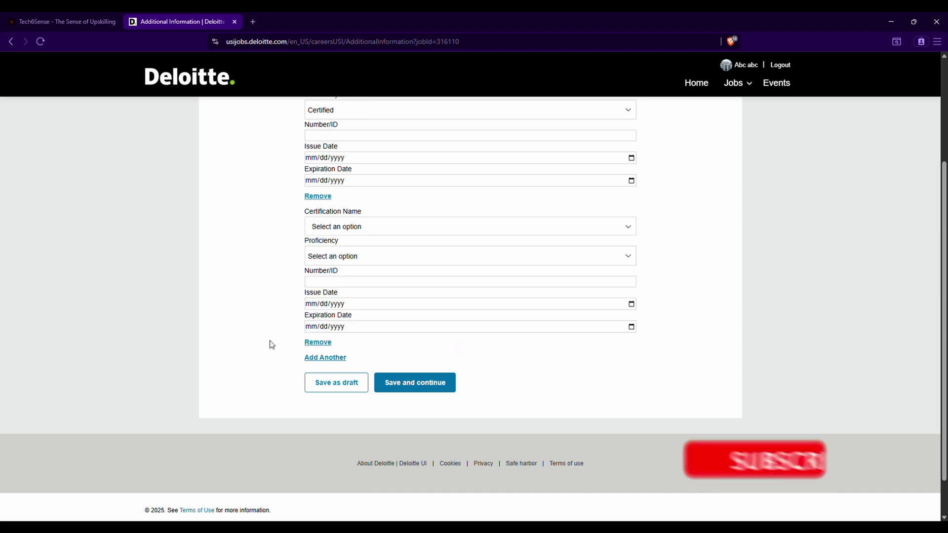
click(317, 339)
scroll(414, 307, up, 1)
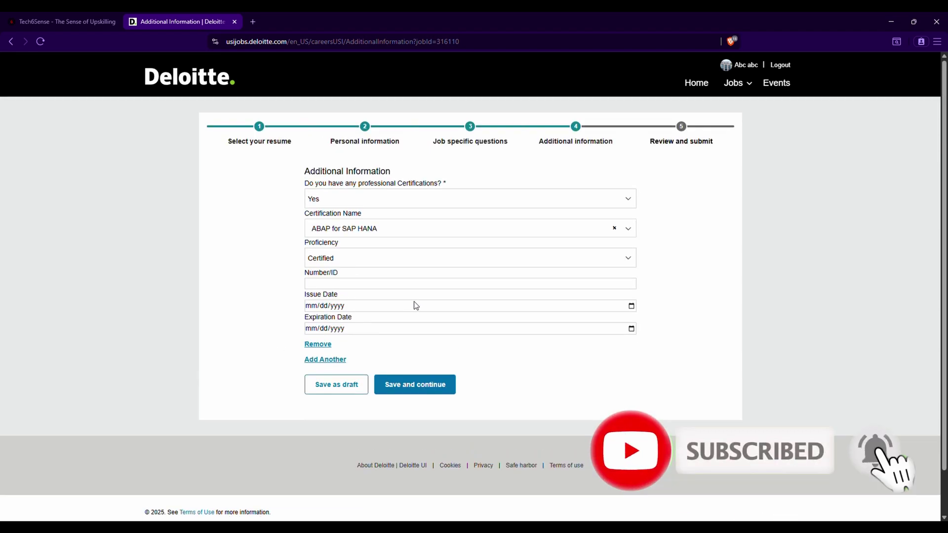
Save the additional information, review the application summary down to its end, and submit the application
click(425, 389)
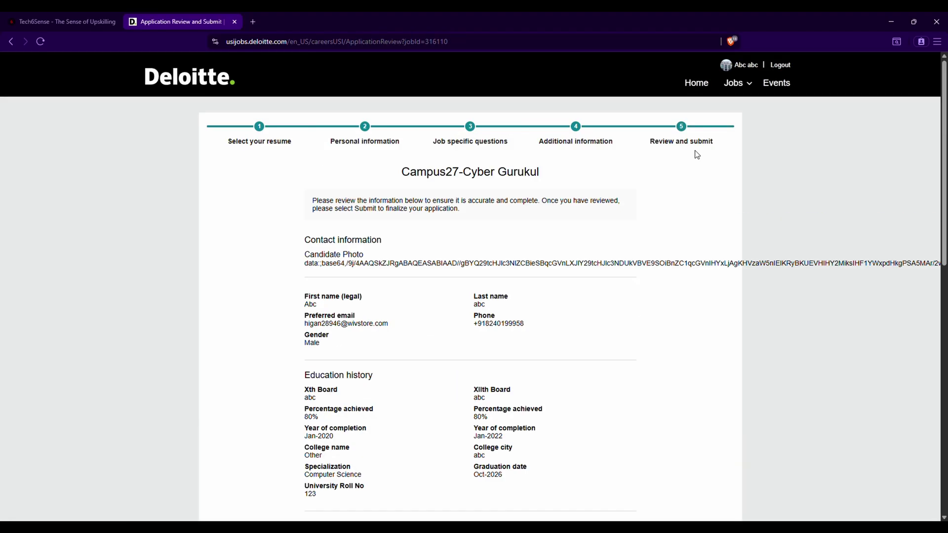
scroll(637, 212, down, 10)
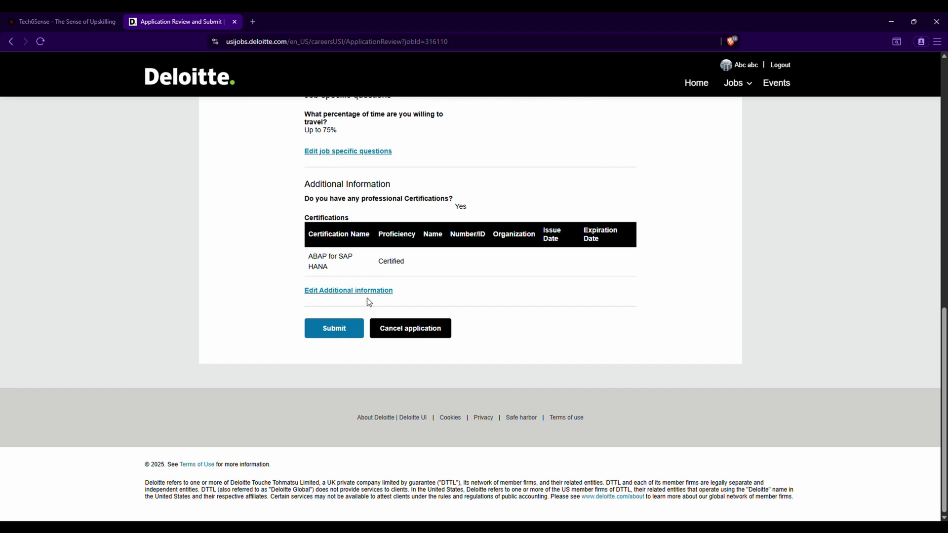
click(342, 335)
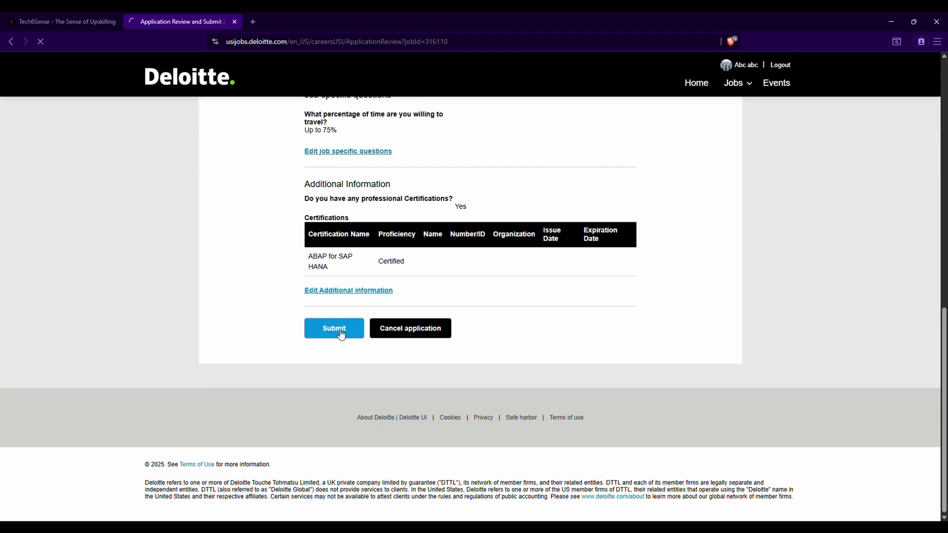
Check the application confirmation message and reload the confirmation page
drag(399, 158, 548, 164)
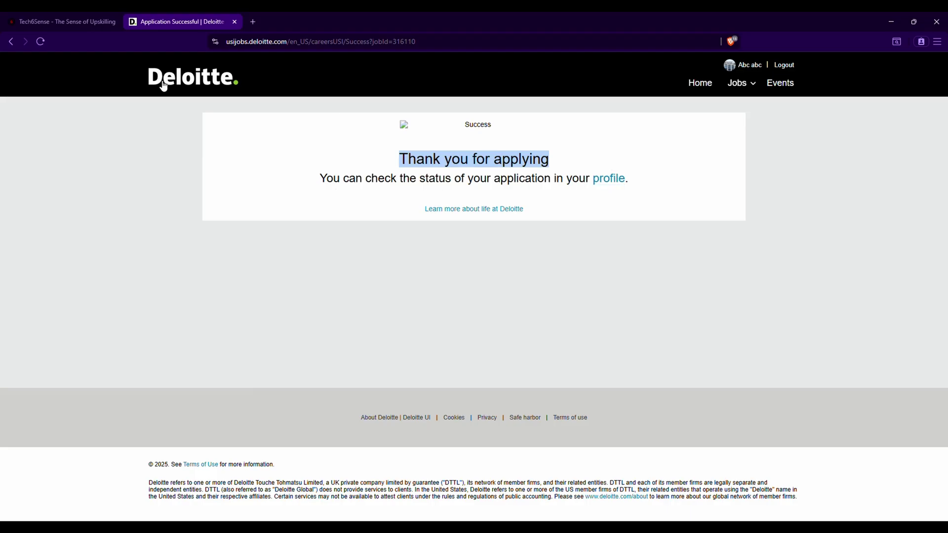
click(39, 40)
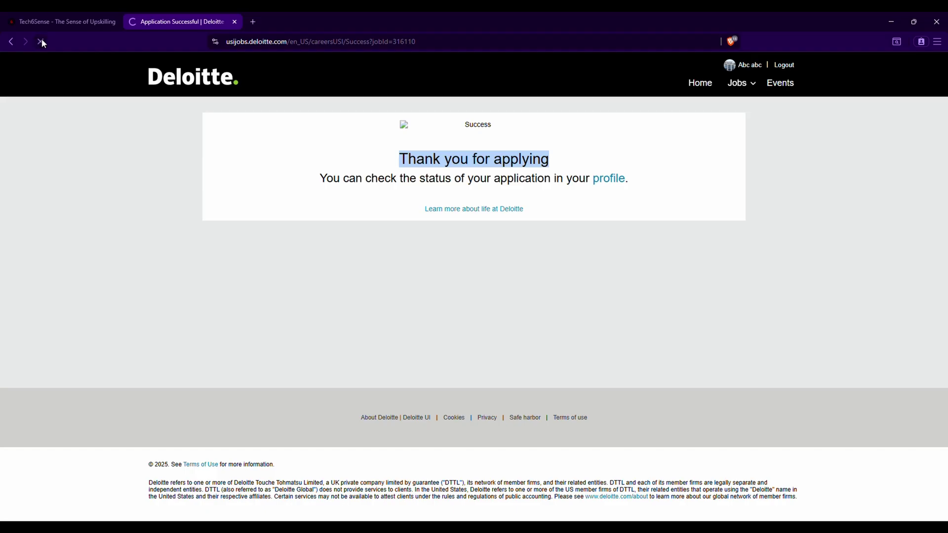